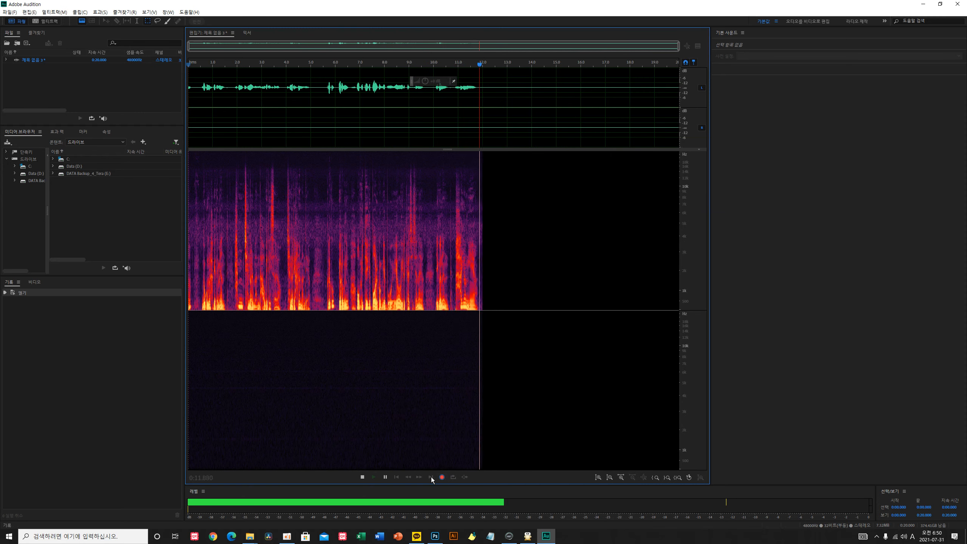
Stop the recording and switch between the waveform and spectral frequency displays, ending with the spectral display shown.
left_click(362, 477)
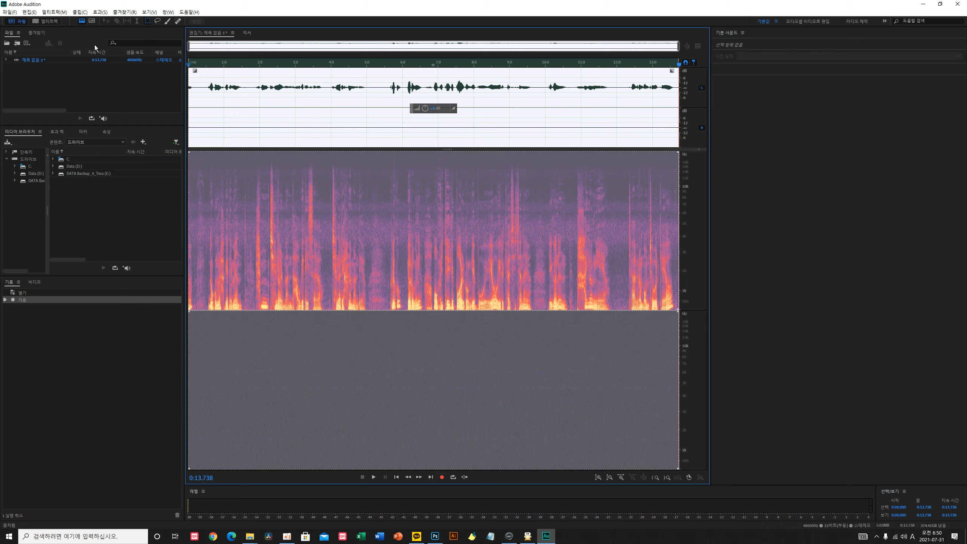
left_click(82, 21)
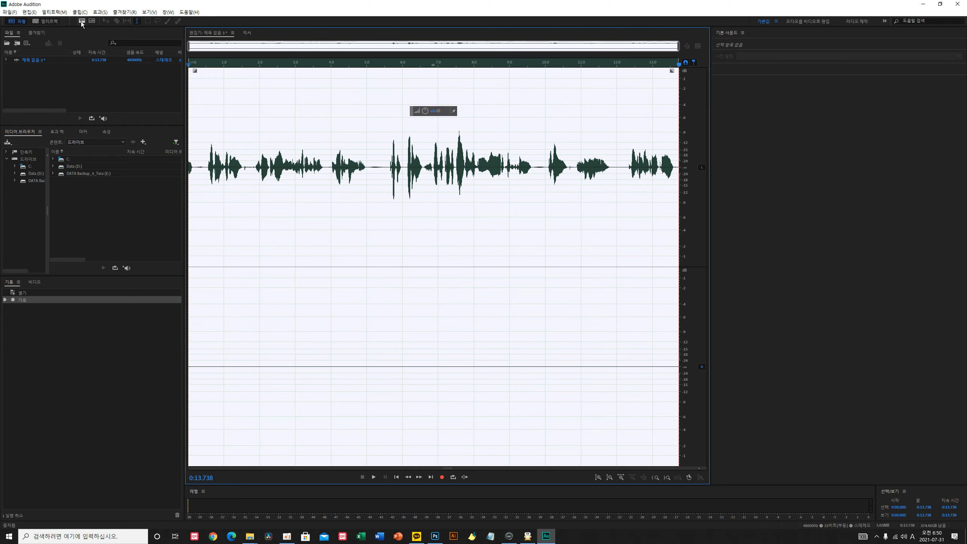
left_click(82, 22)
left_click(81, 21)
left_click(82, 21)
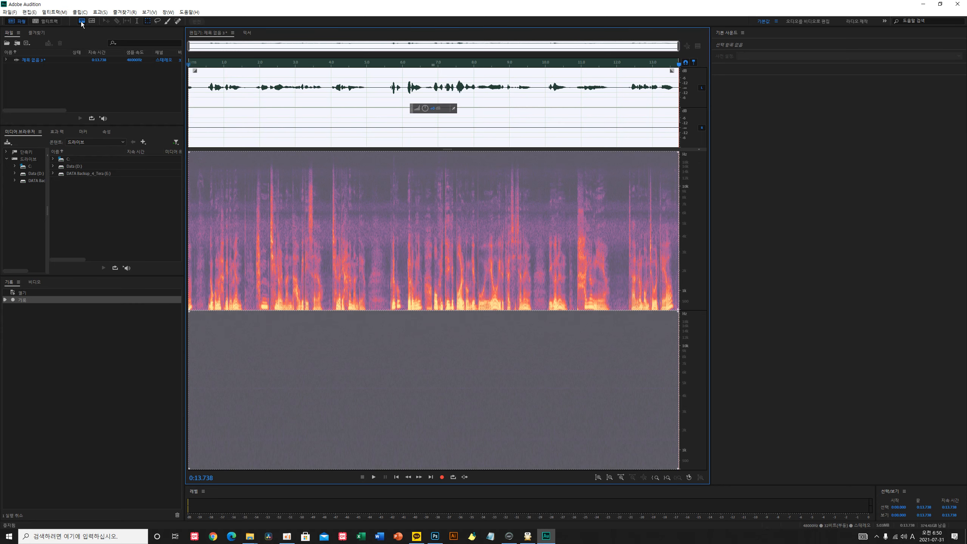
left_click(81, 22)
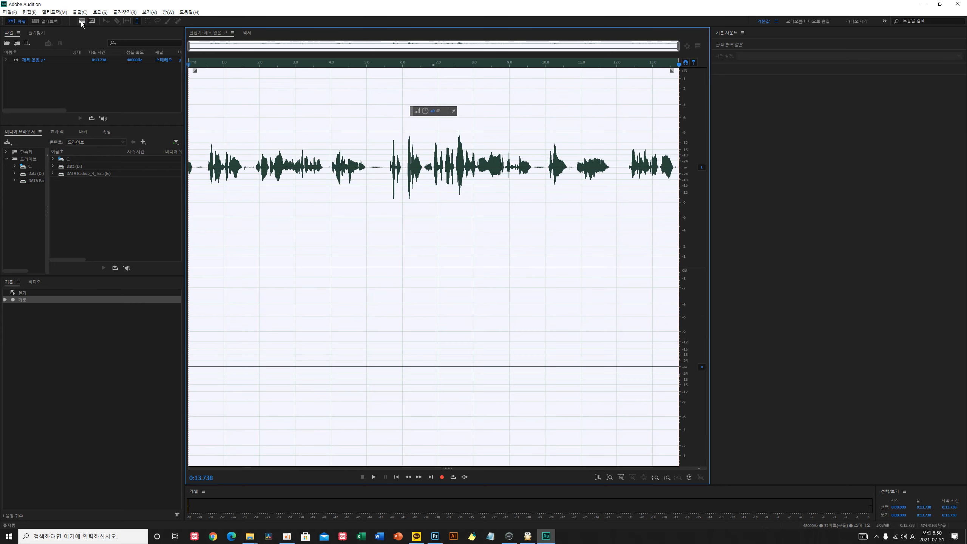
left_click(81, 22)
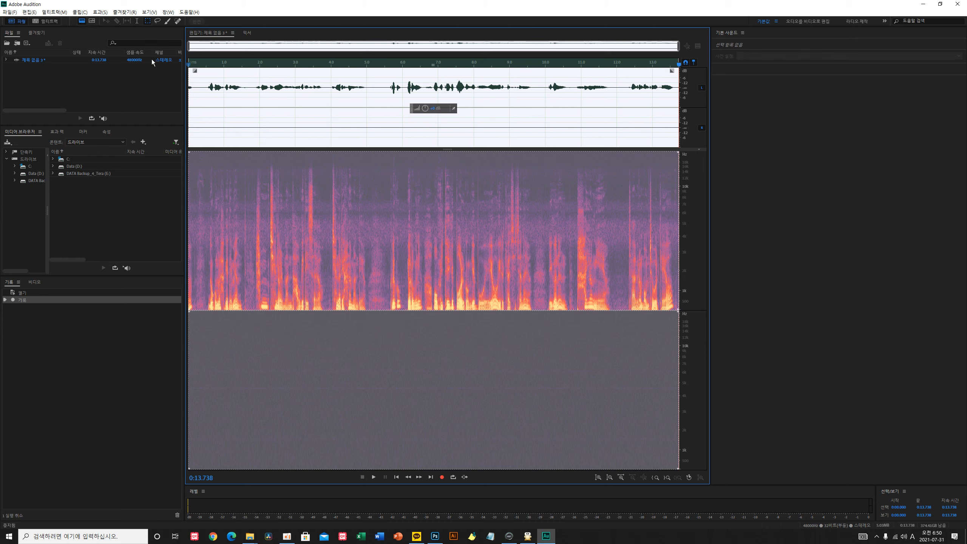
Amplify the whole recording twice with the floating volume control in the waveform.
left_click(249, 89)
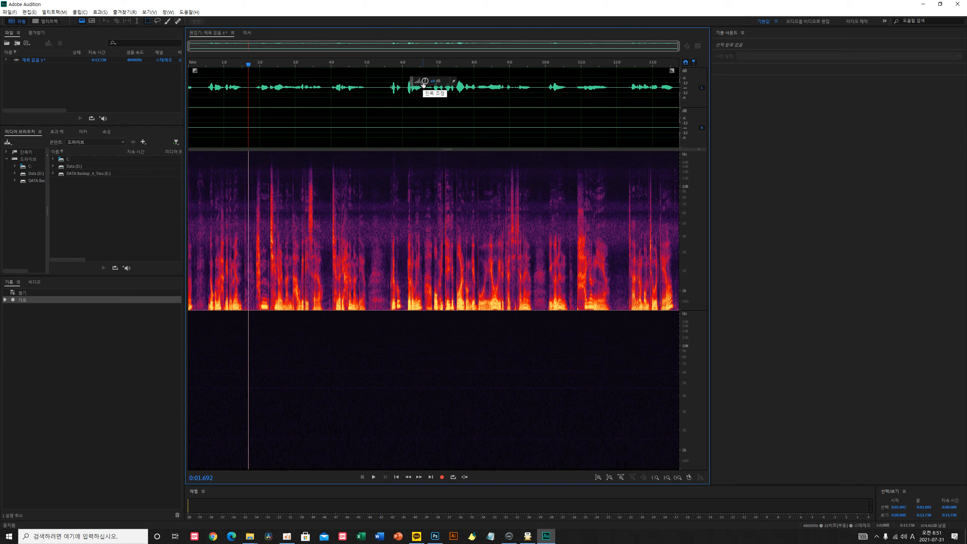
mouse_move(423, 82)
left_mouse_down()
mouse_move(443, 82)
mouse_move(413, 82)
mouse_move(422, 83)
left_mouse_up()
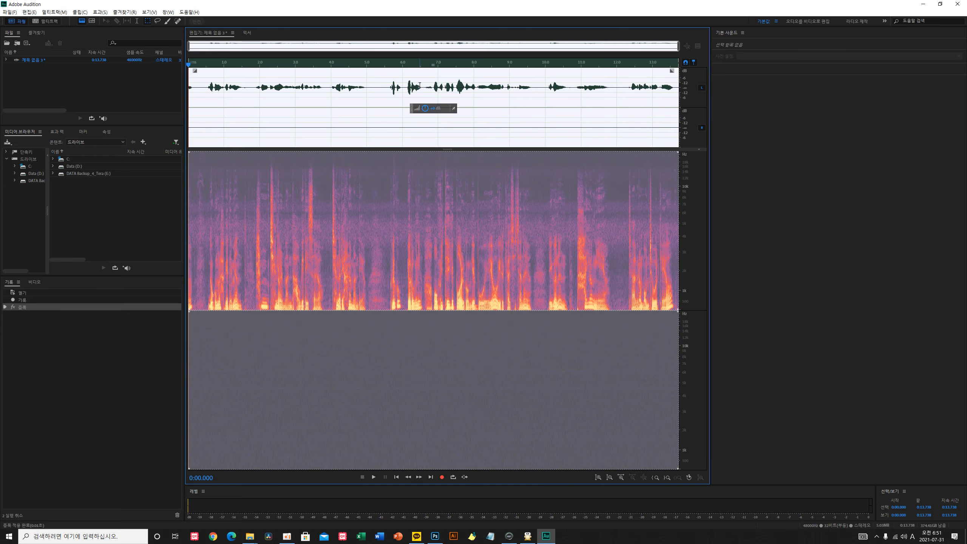
left_click(365, 83)
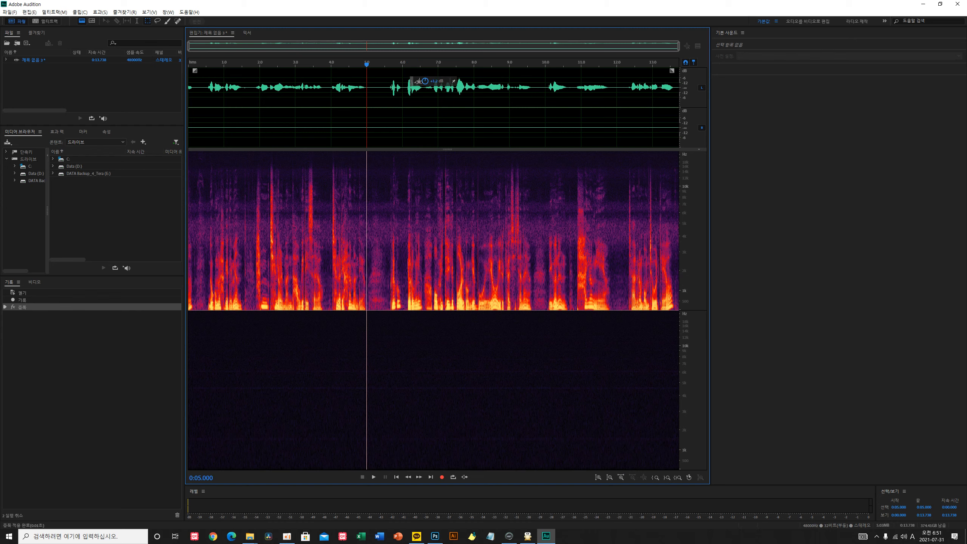
left_click_drag(425, 81, 434, 83)
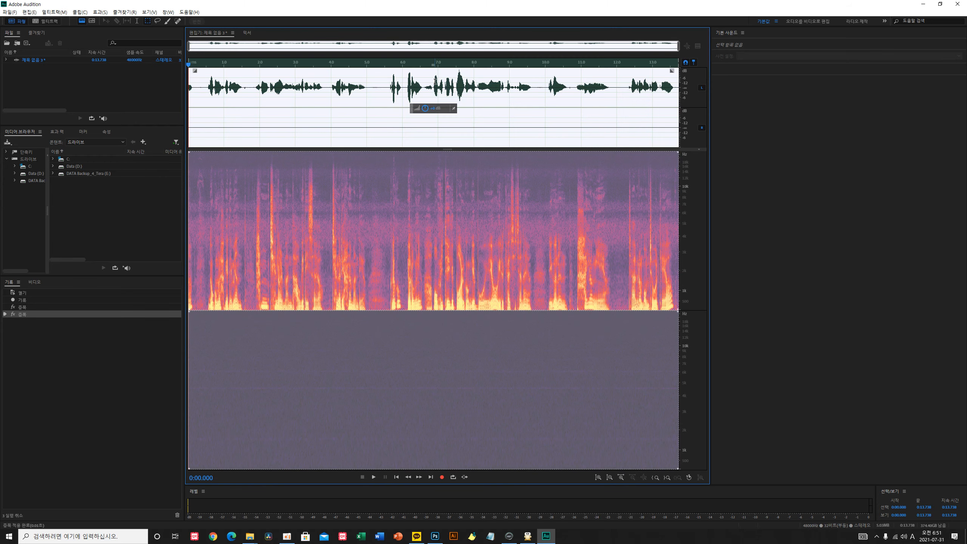
Play the amplified recording from about 5.5 seconds, pausing and resuming playback along the way.
left_click(384, 89)
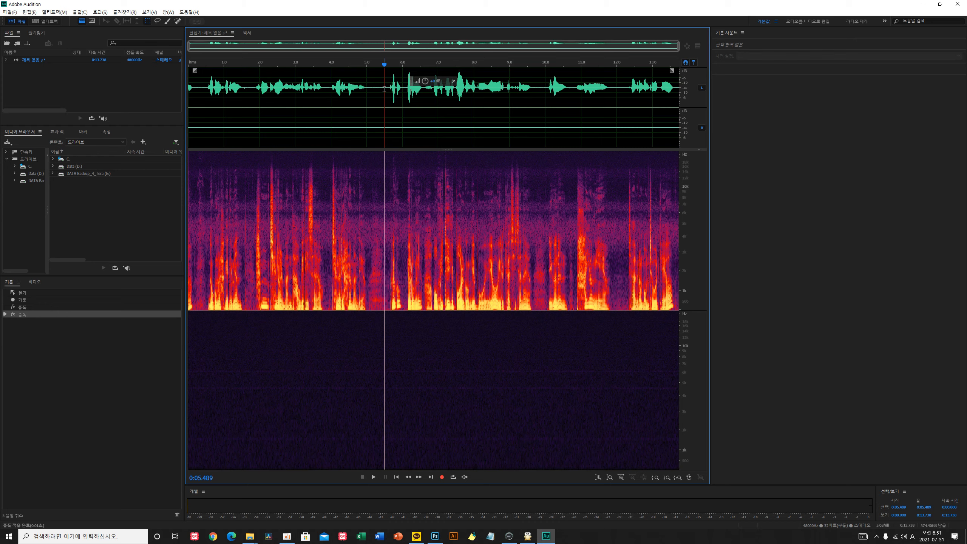
left_click(374, 477)
left_click(374, 478)
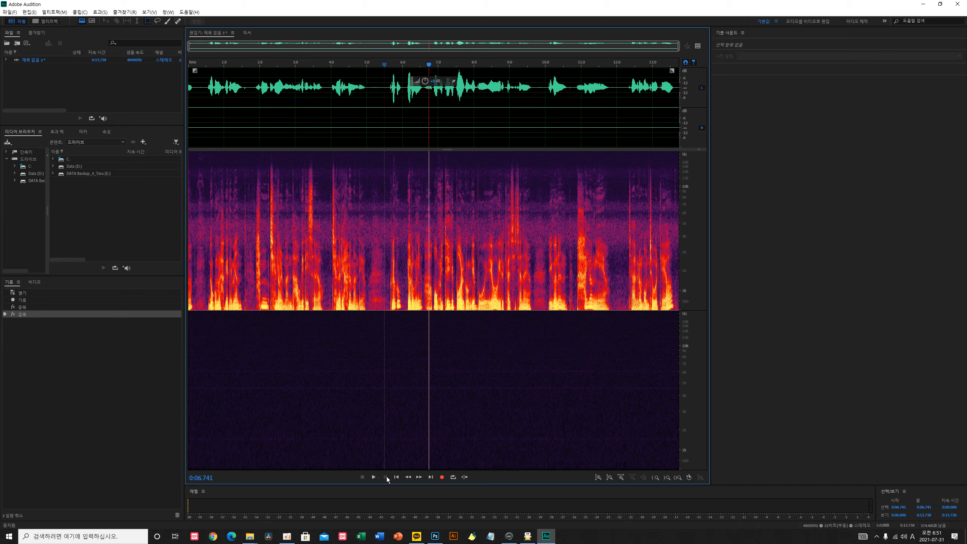
key("space")
key("space")
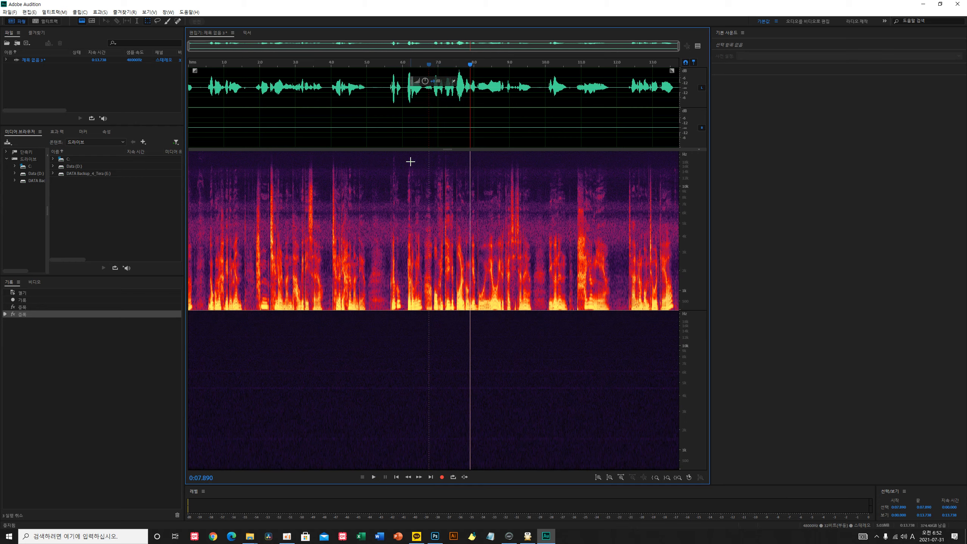
Delete the audio between about 9.9 and 12 seconds and play back the result across the cut.
left_click_drag(541, 98, 615, 94)
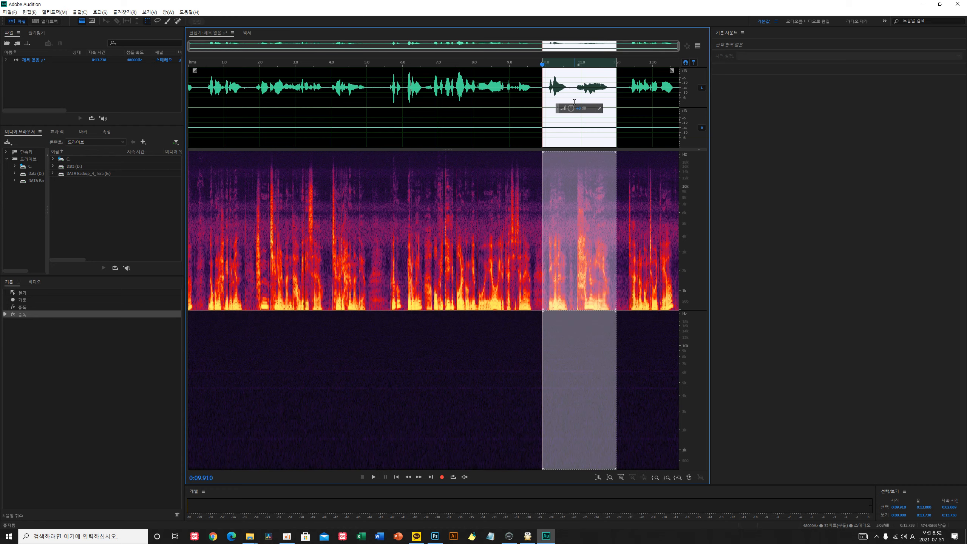
key("Delete")
key("space")
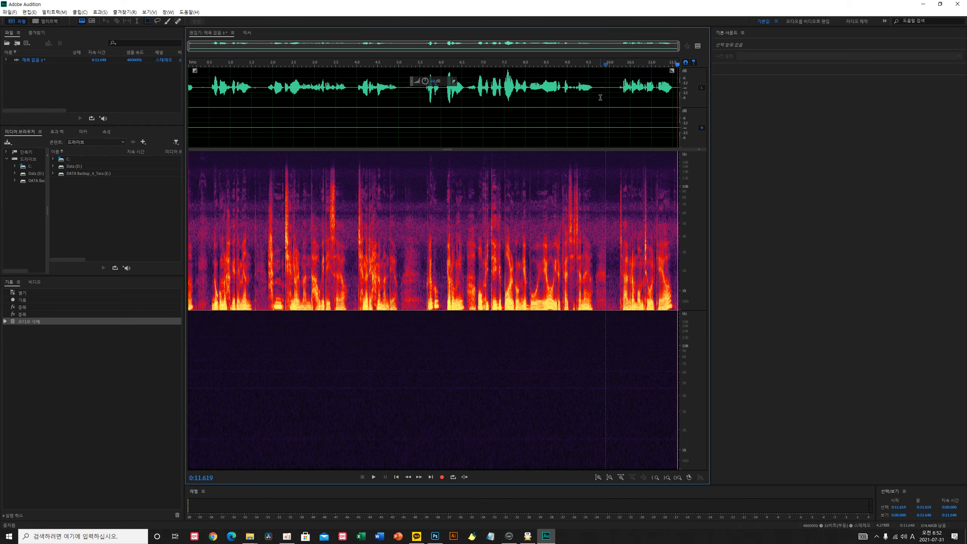
Copy the audio from 10 seconds to the end and paste it at 9.9 seconds.
left_click_drag(609, 100, 681, 114)
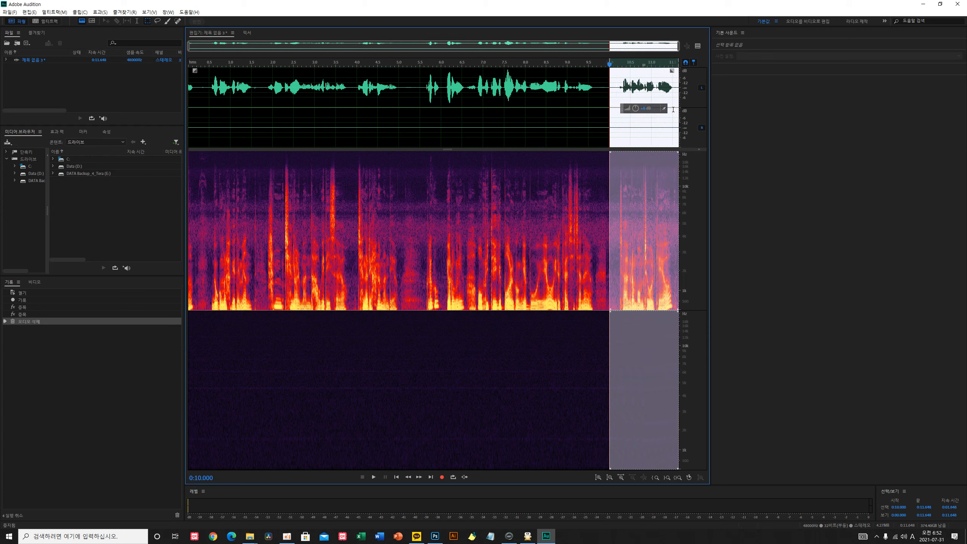
right_click(641, 90)
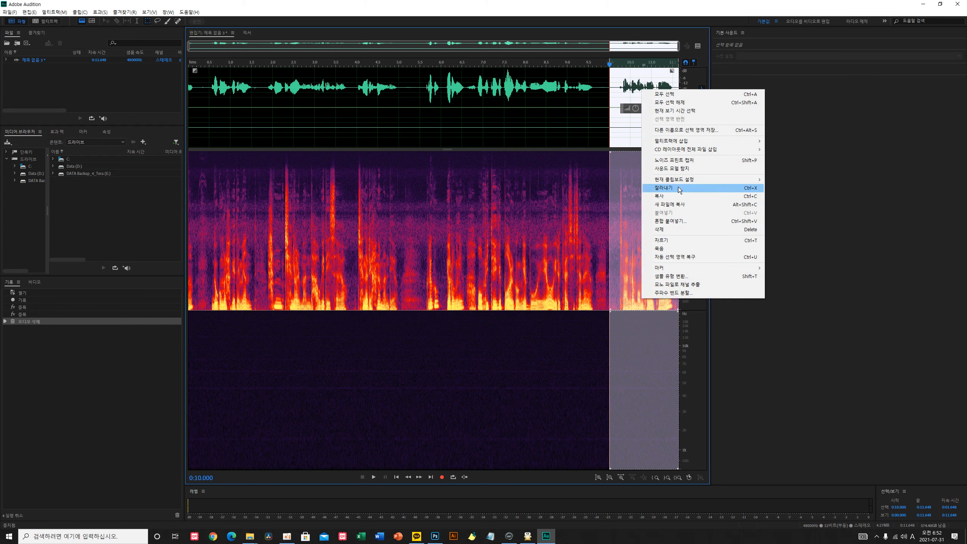
left_click(673, 197)
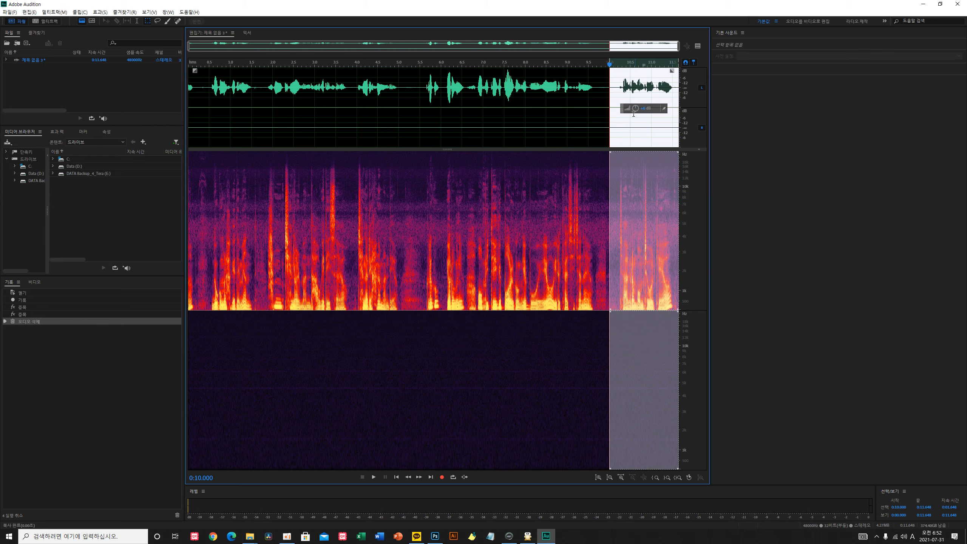
left_click(605, 92)
right_click(605, 92)
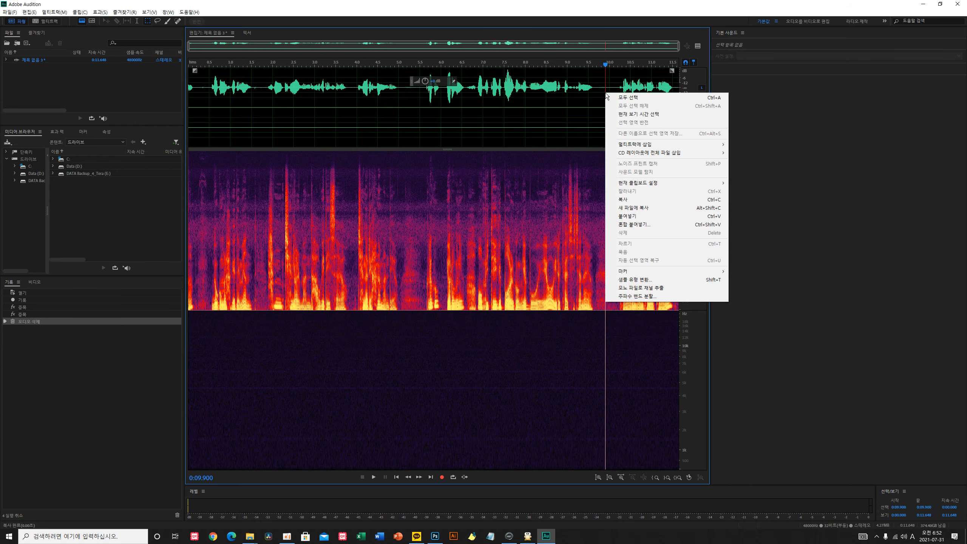
left_click(626, 216)
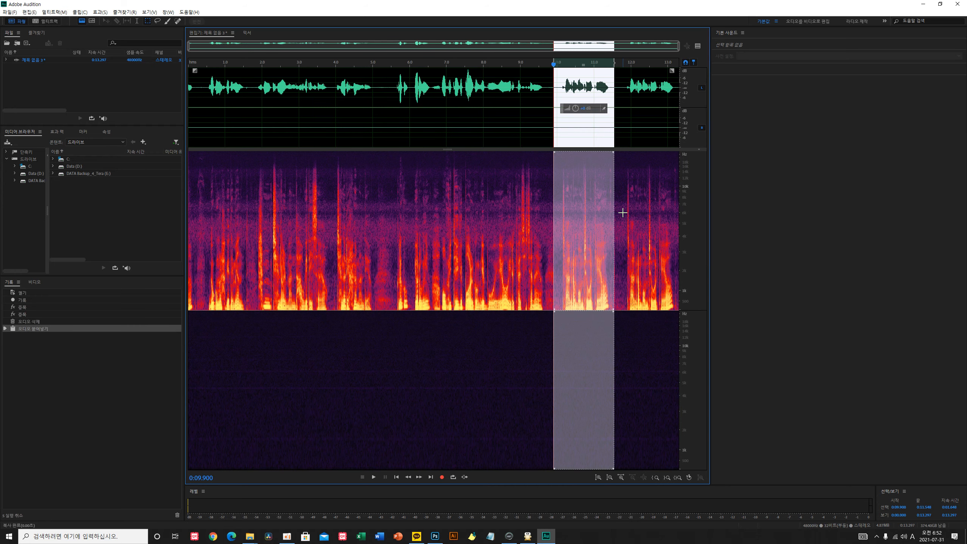
Play back the edited audio from the 10-second mark to hear the pasted section.
left_click(546, 128)
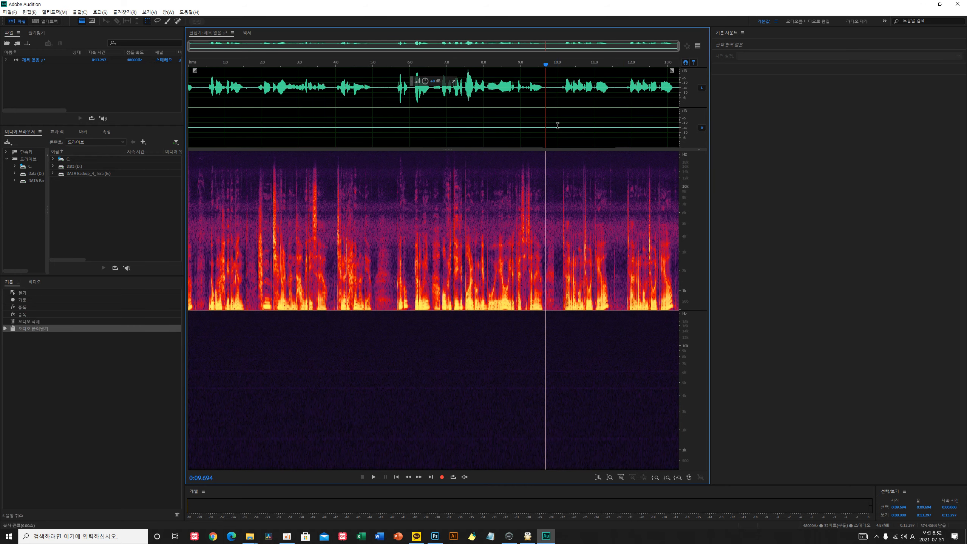
left_click(557, 79)
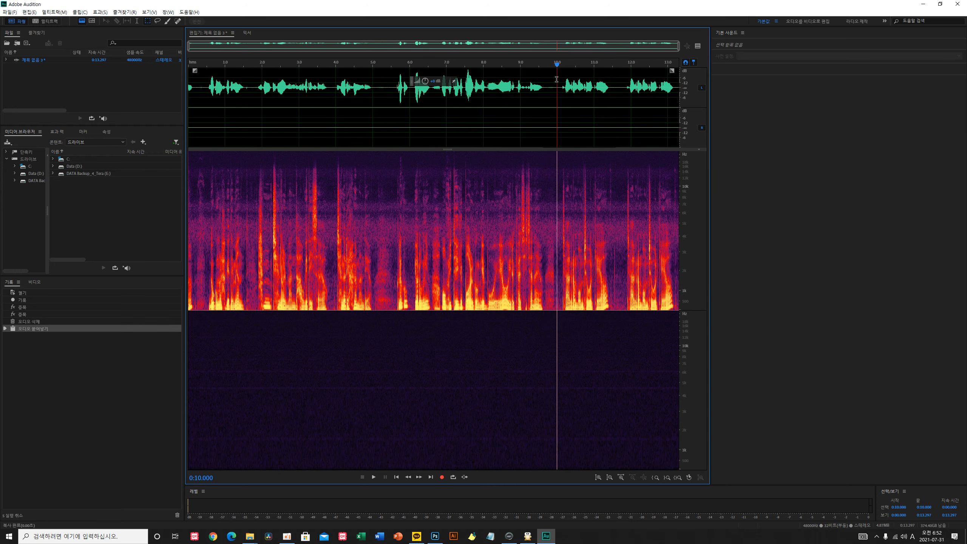
key("space")
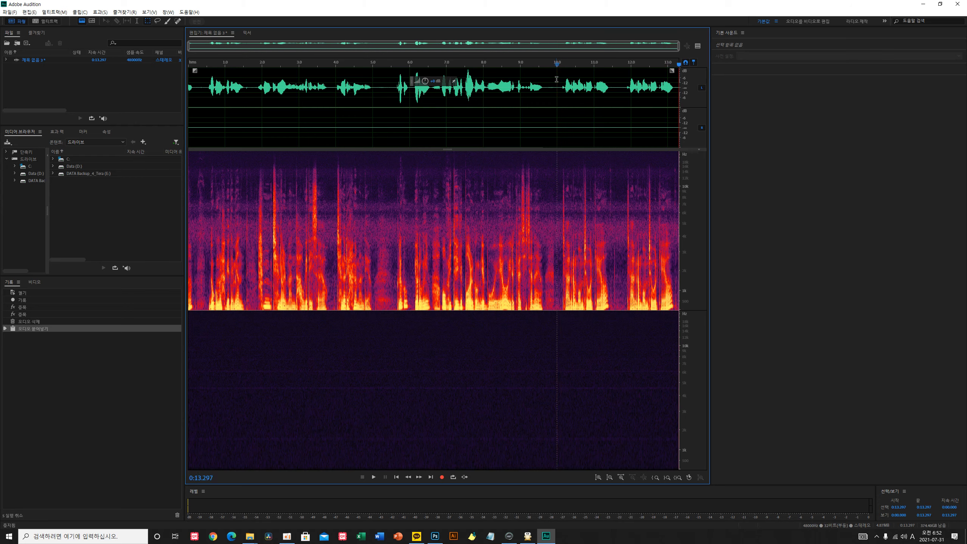
key("space")
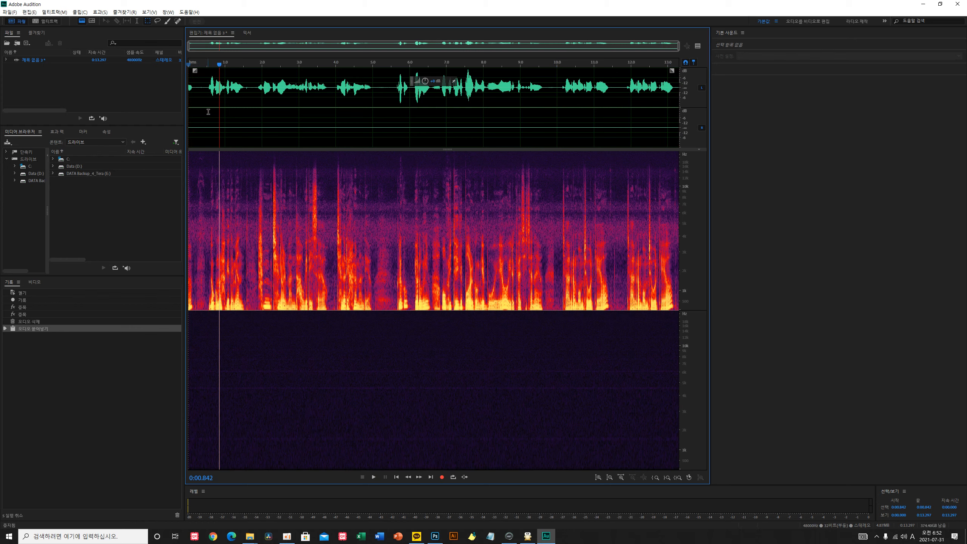
left_click(15, 12)
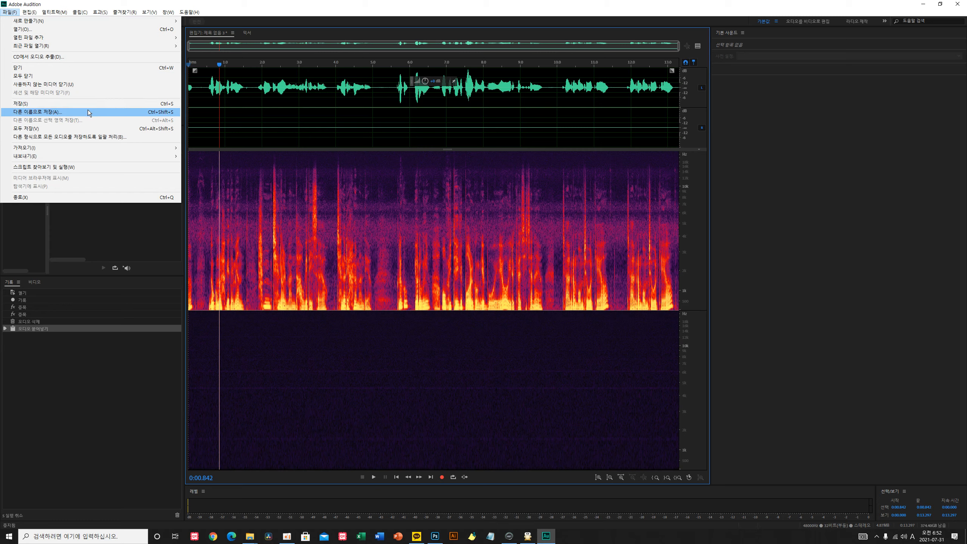
left_click(238, 77)
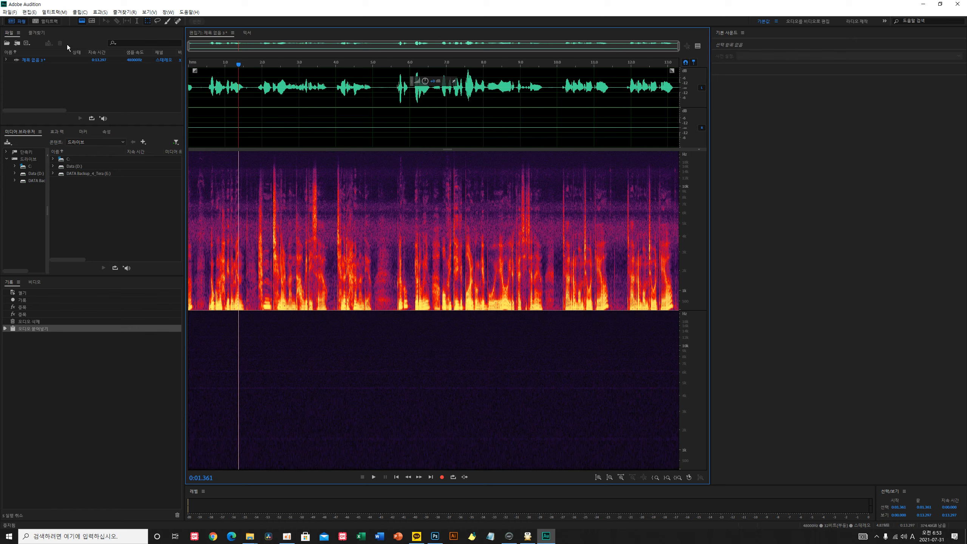
left_click(11, 12)
mouse_move(29, 13)
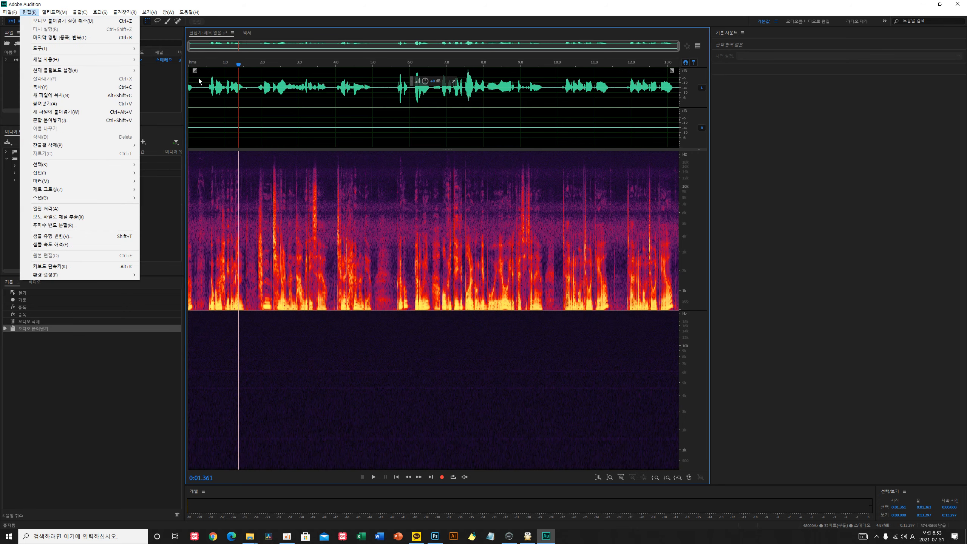
left_click(217, 115)
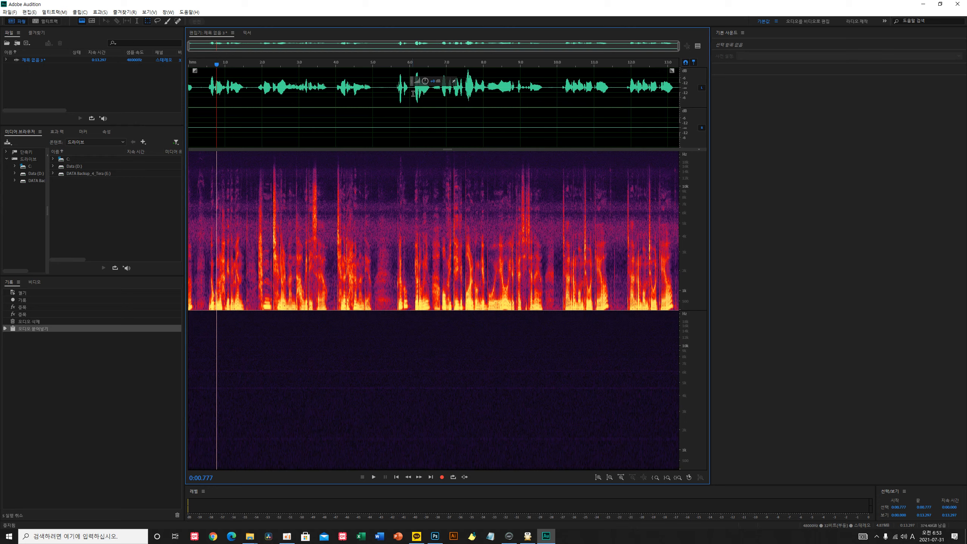
Close the current audio file without saving its changes.
left_click(233, 35)
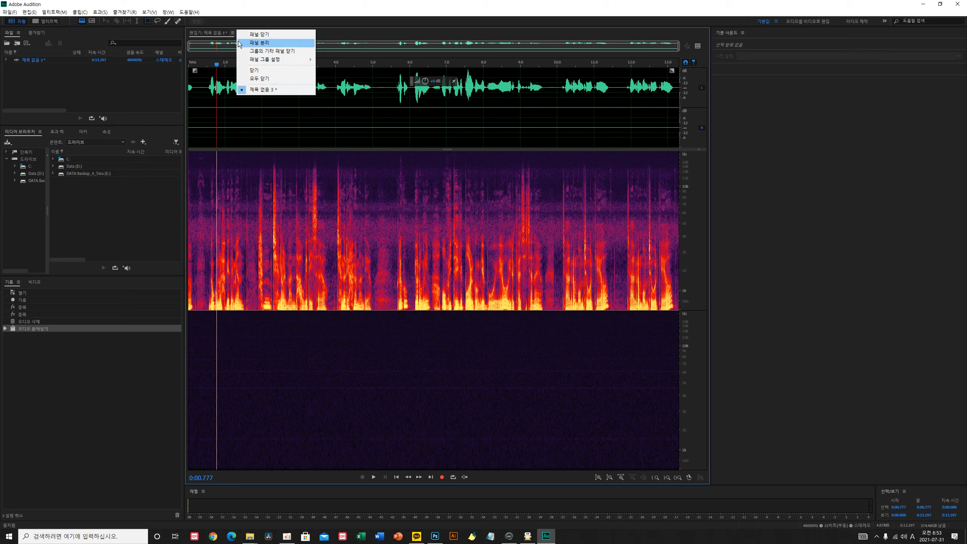
left_click(259, 71)
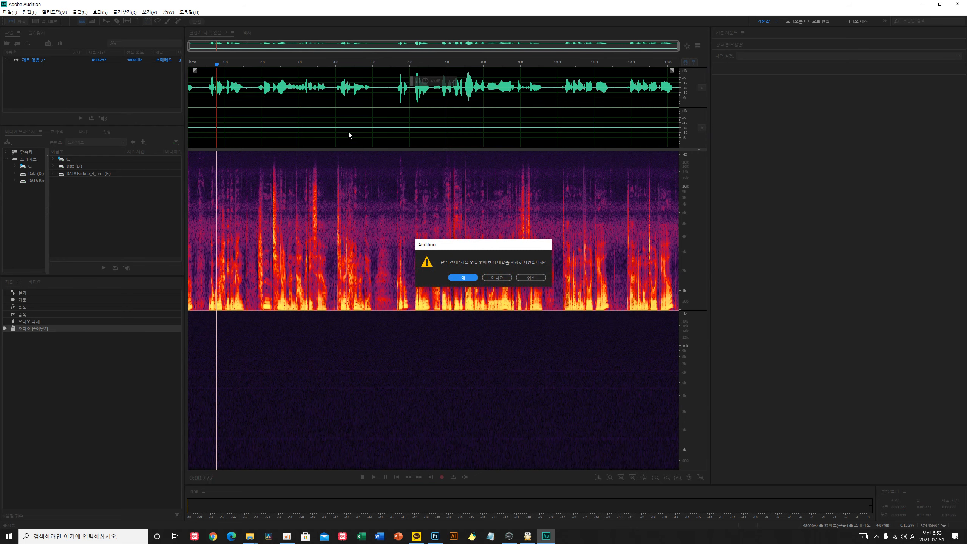
left_click(501, 277)
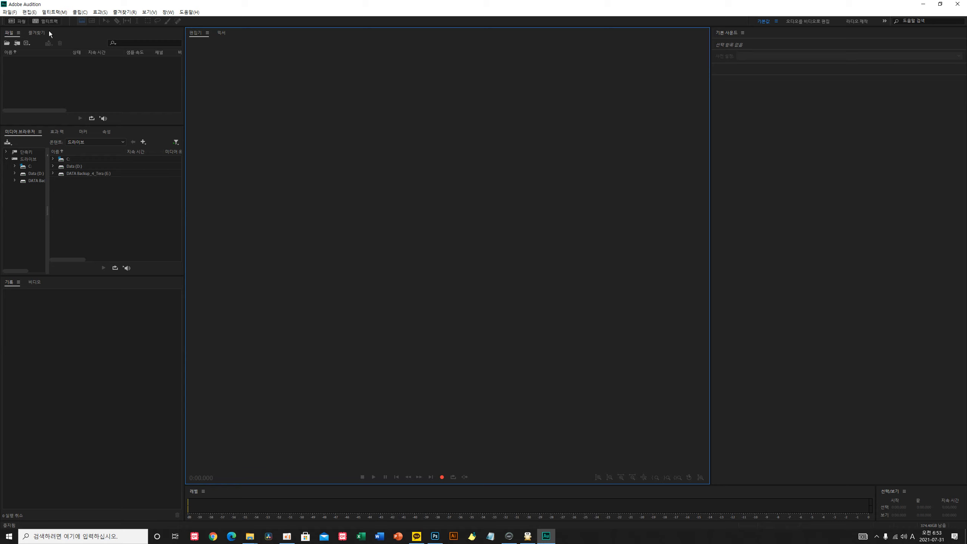
Create a new audio file with the channels set to mono.
left_click(9, 11)
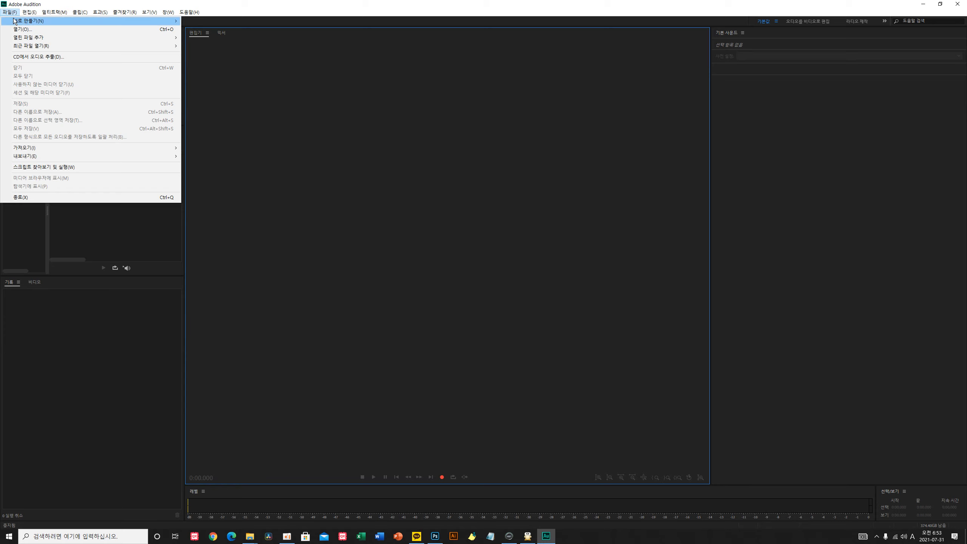
mouse_move(15, 24)
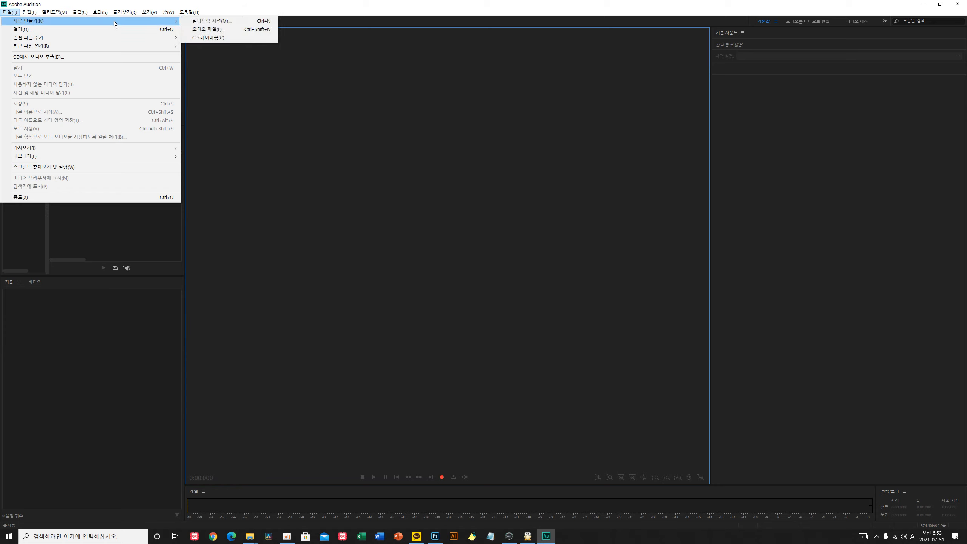
left_click(204, 29)
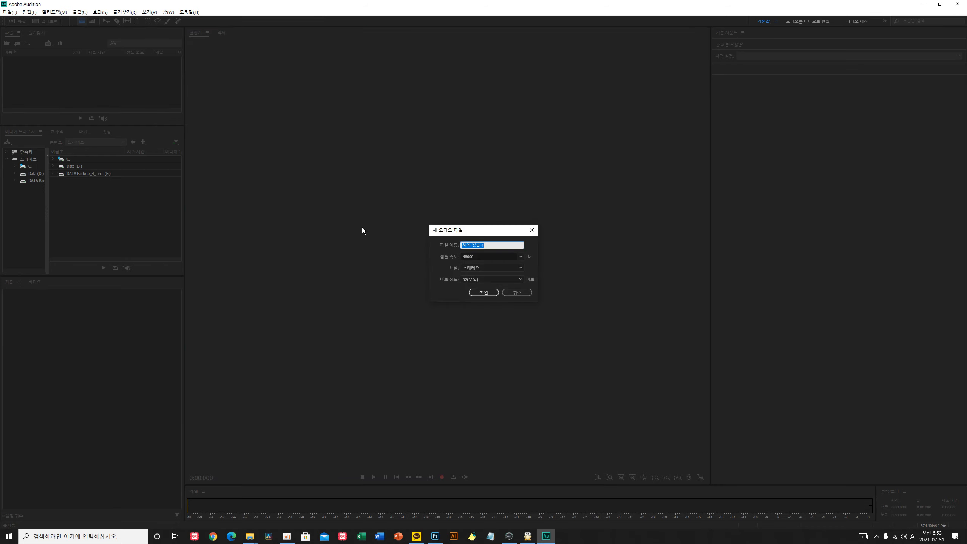
left_click(520, 269)
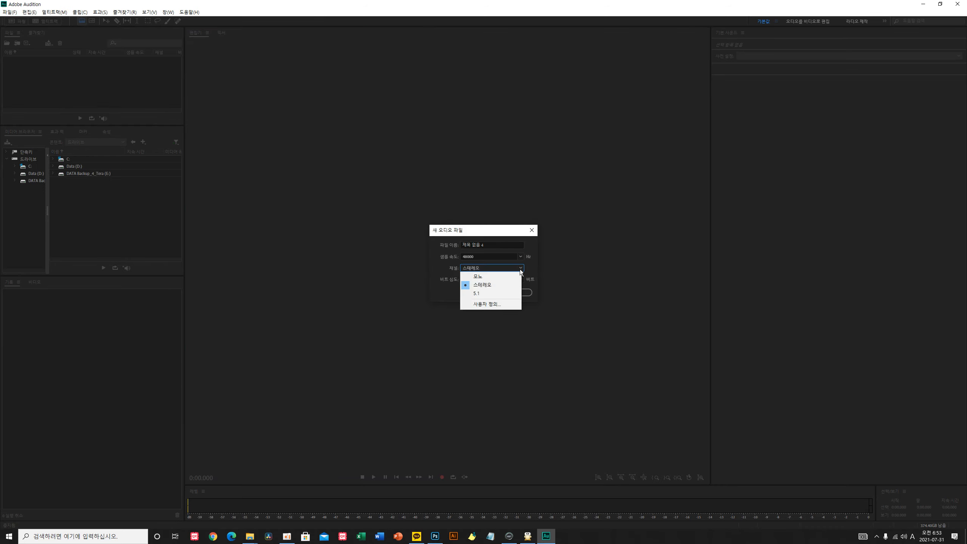
left_click(493, 278)
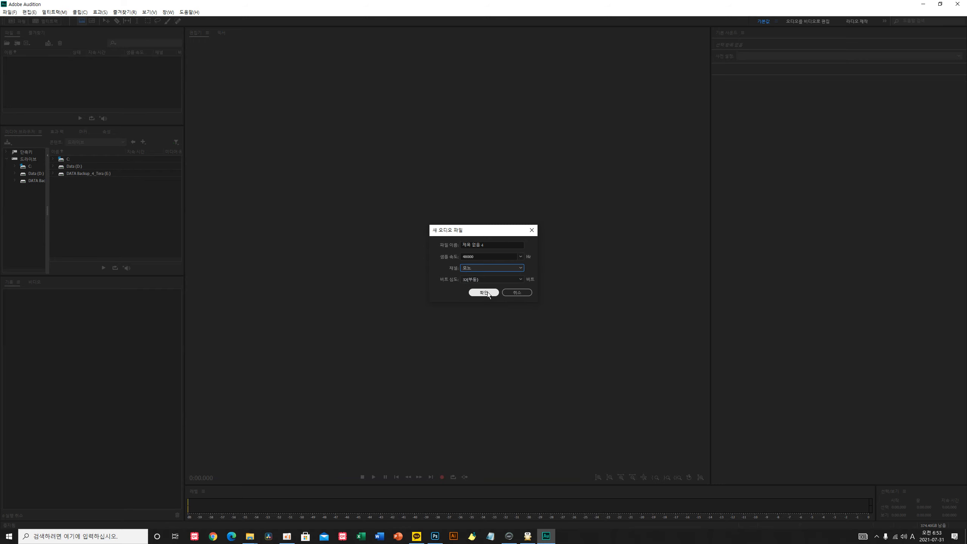
left_click(487, 293)
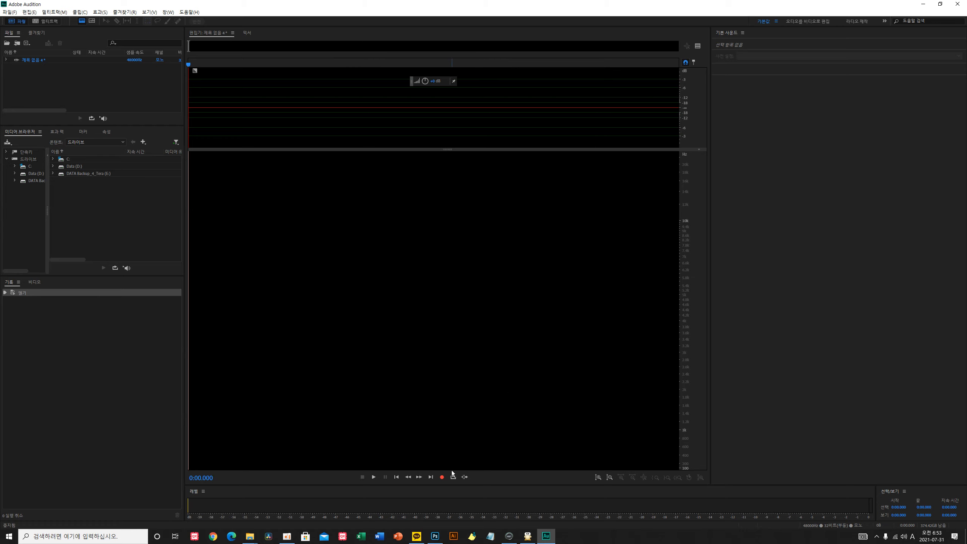
Record about 15 seconds of voice into the new mono file.
left_click(442, 478)
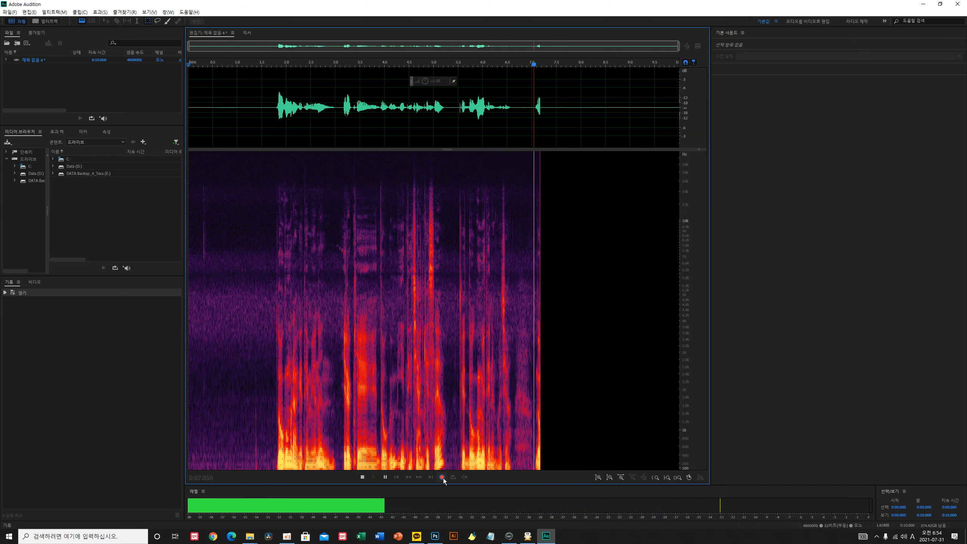
left_click(362, 477)
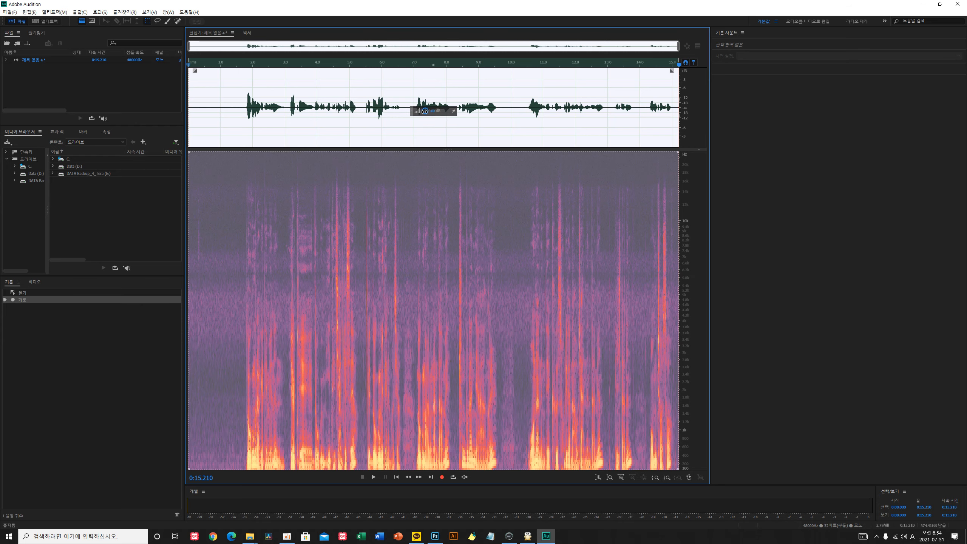
Amplify the whole recording and hide the spectral frequency display so only the waveform is shown.
left_click_drag(424, 110, 458, 112)
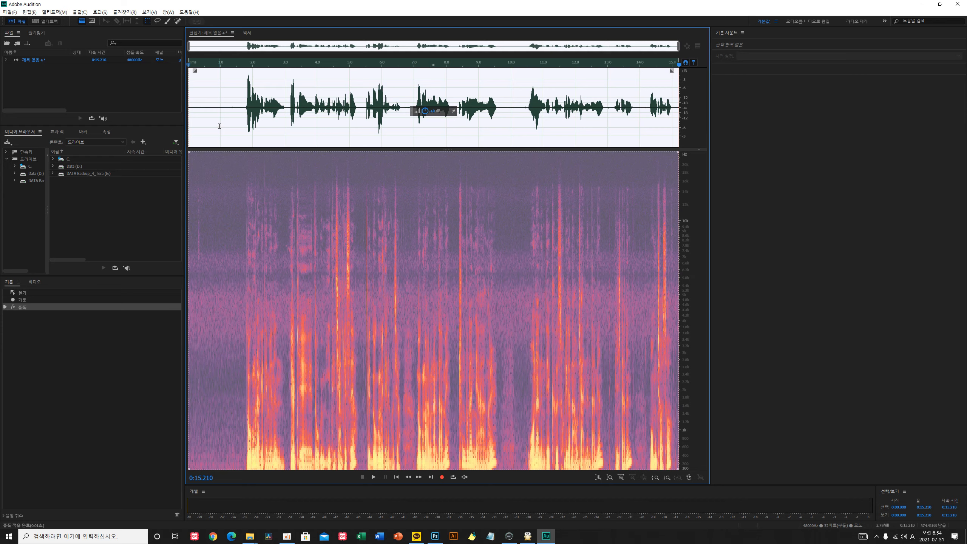
left_click(82, 22)
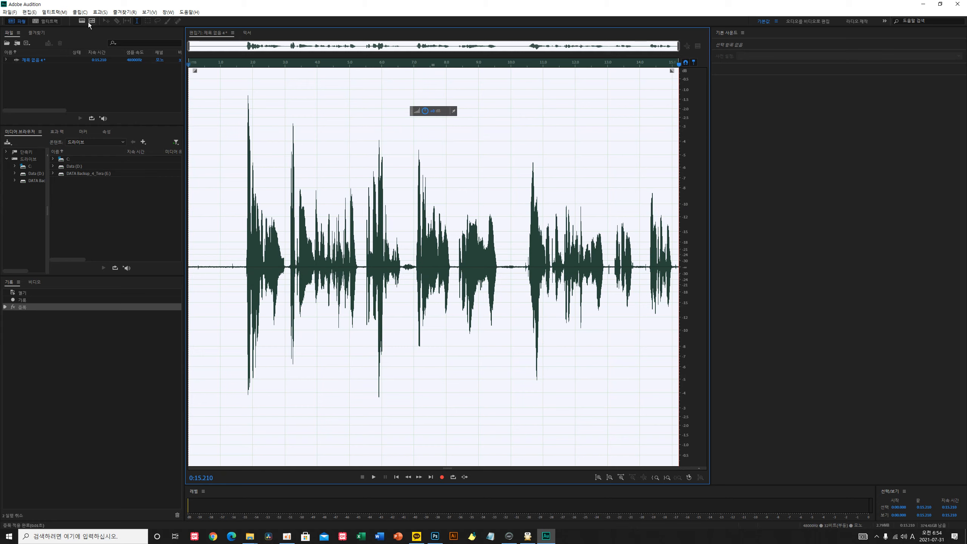
Try the Invert effect on the whole recording, compare it with the original by undoing and redoing, and leave it undone.
left_click(98, 13)
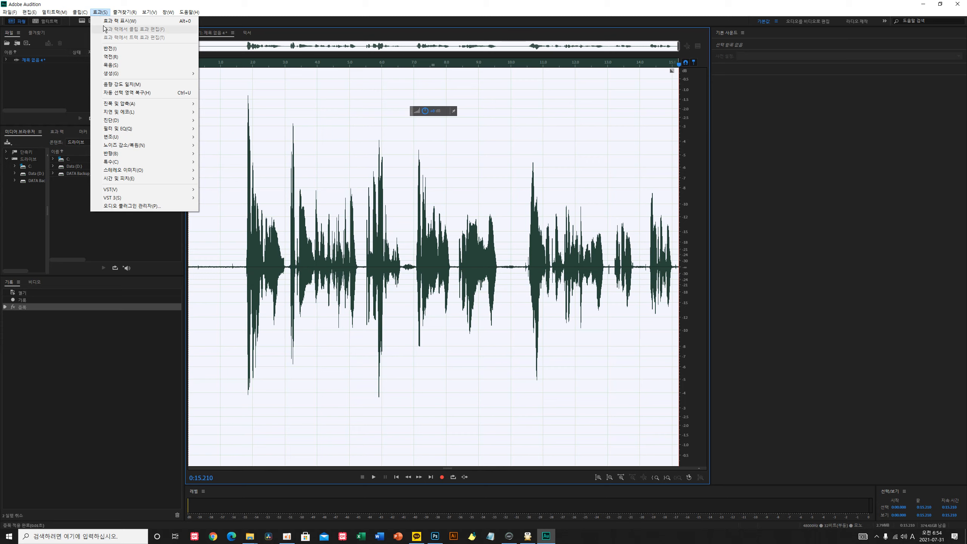
left_click(119, 48)
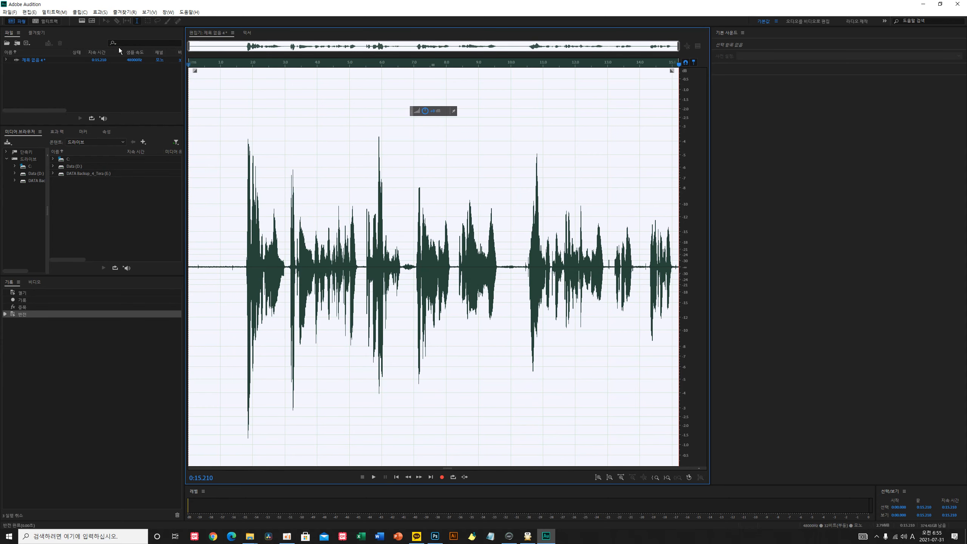
key("ctrl+z")
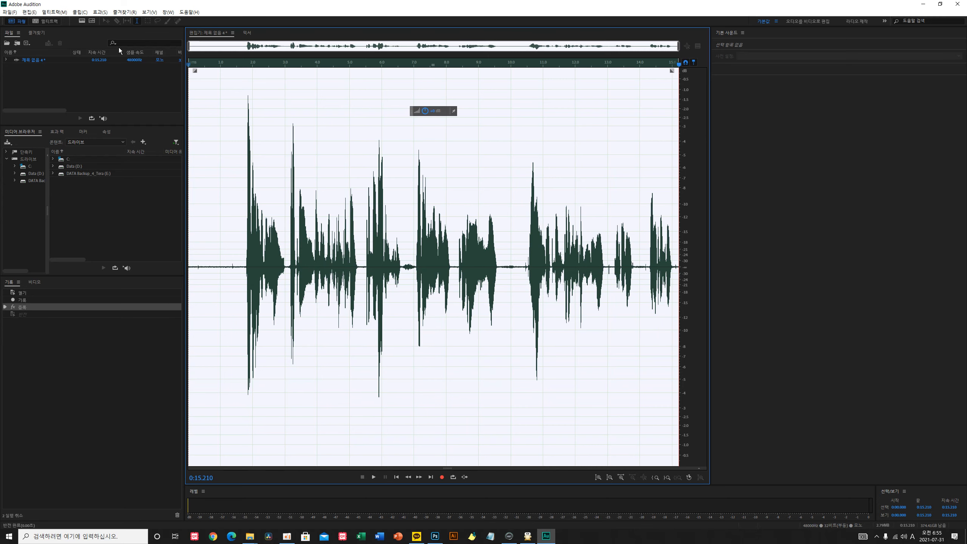
key("ctrl+shift+z")
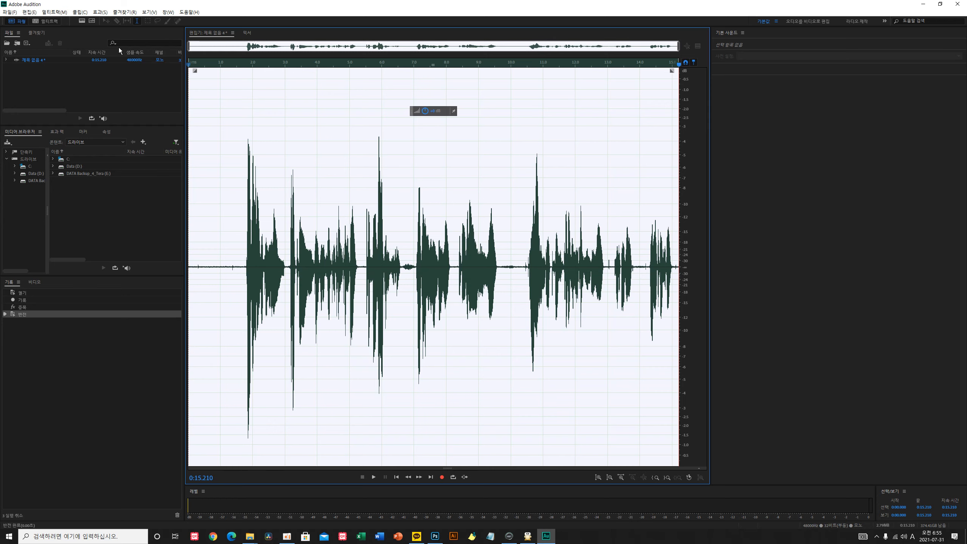
key("ctrl+z")
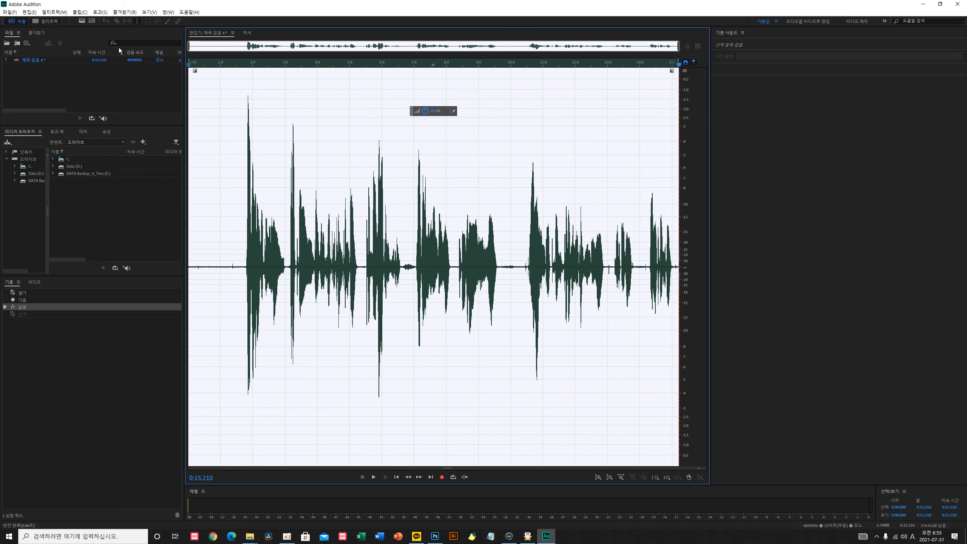
Try the Reverse effect on the whole recording, play back the first 5 seconds, and undo the effect.
left_click(100, 12)
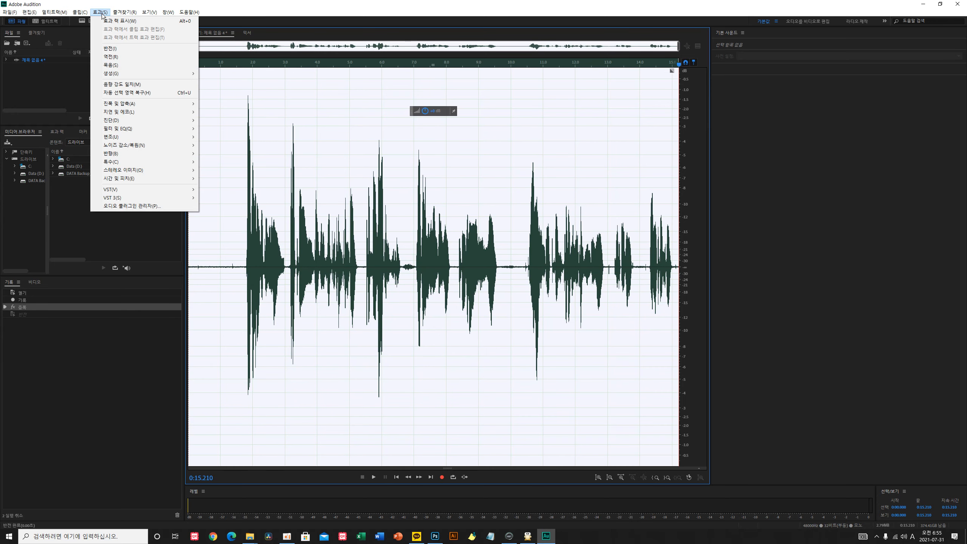
left_click(110, 57)
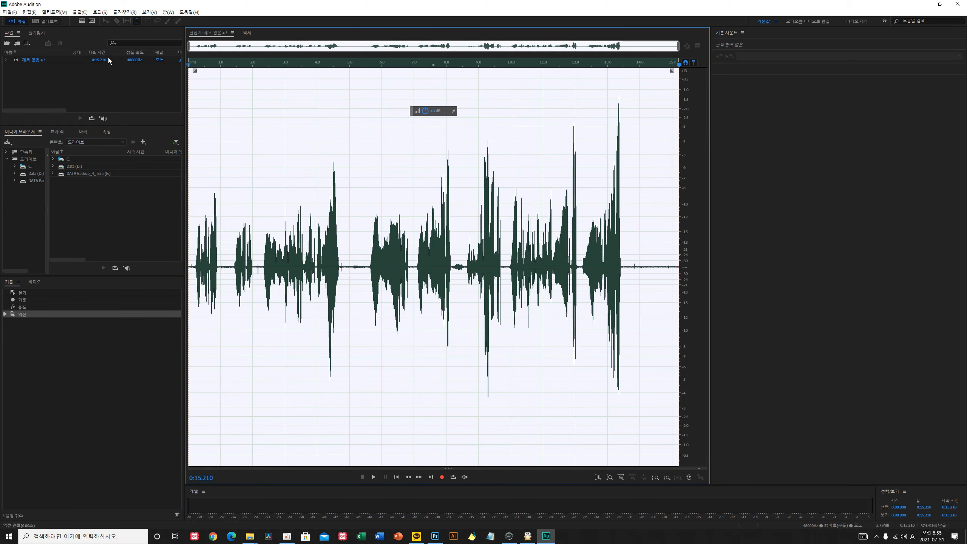
key("space")
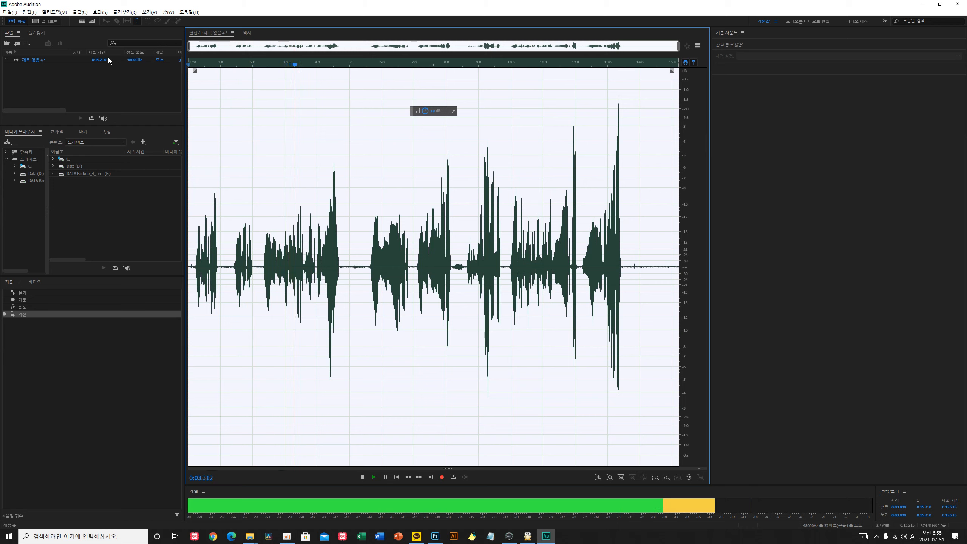
key("space")
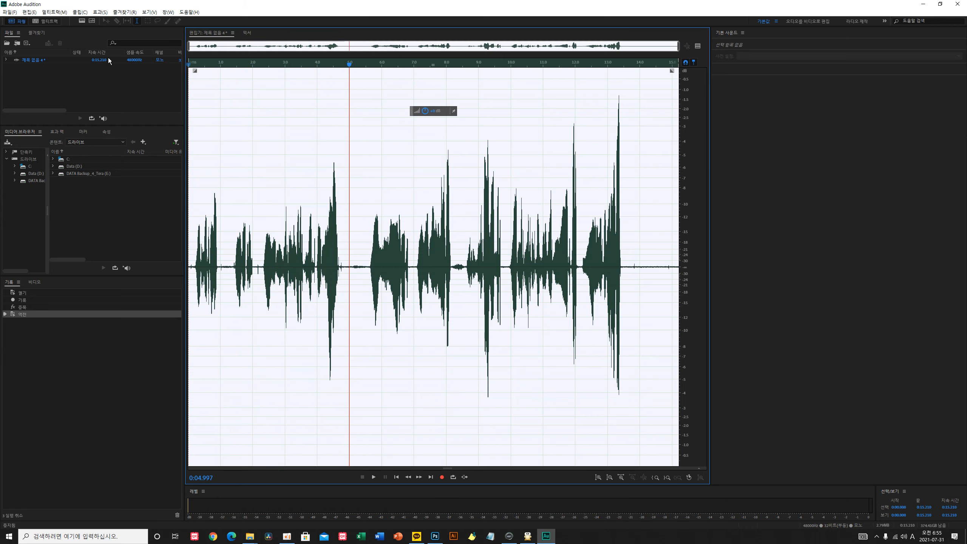
key("ctrl+z")
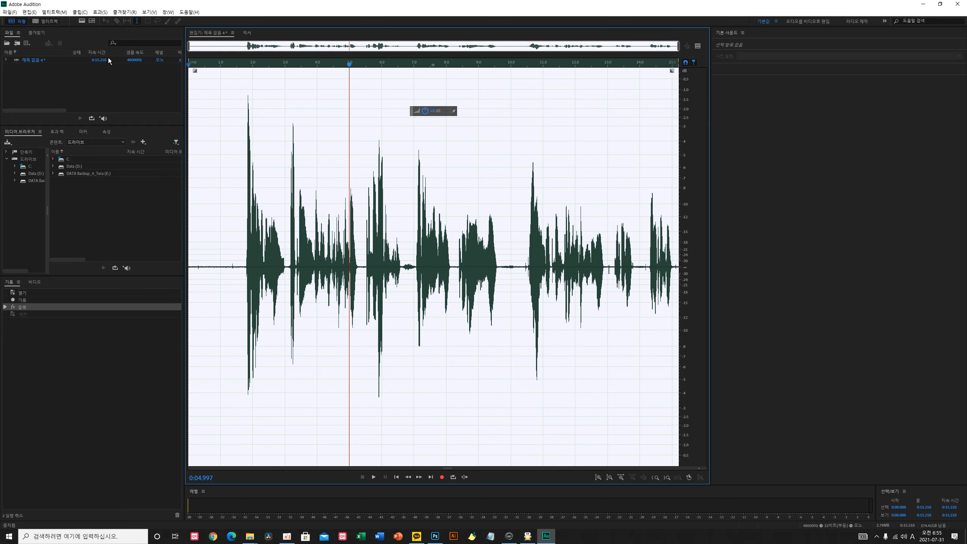
Try the Silence effect on the whole recording and undo it.
left_click(100, 12)
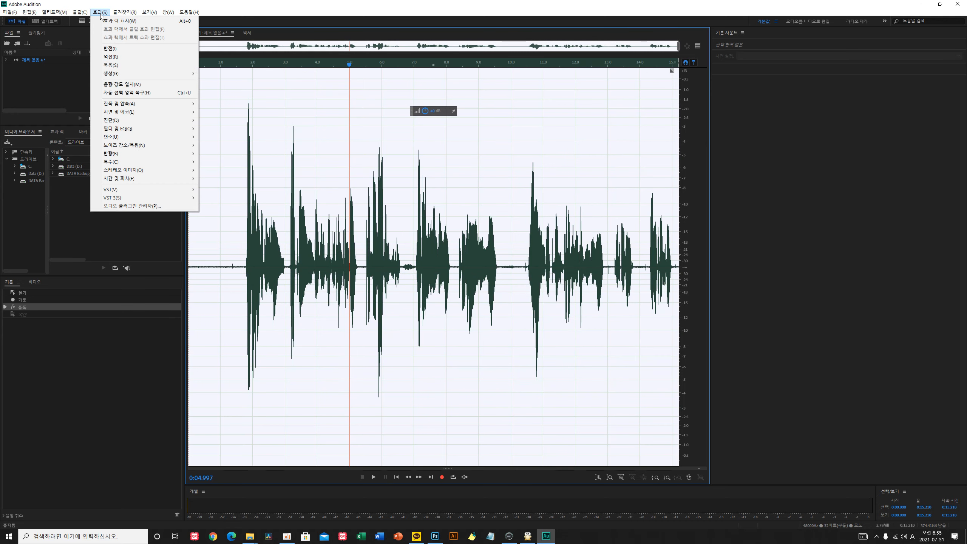
left_click(111, 65)
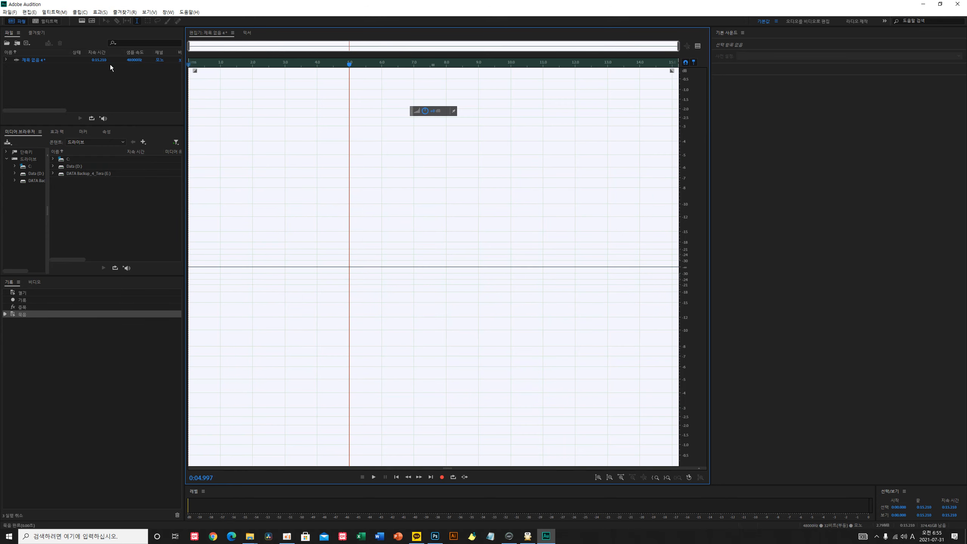
key("ctrl+z")
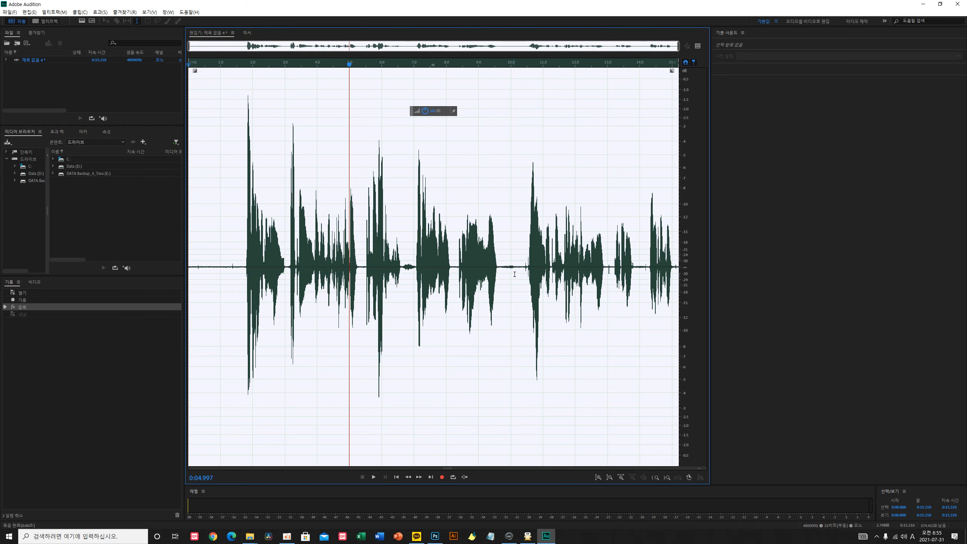
Silence the background noise in the pause between about 9.7 and 10.3 seconds.
left_click_drag(519, 271, 500, 271)
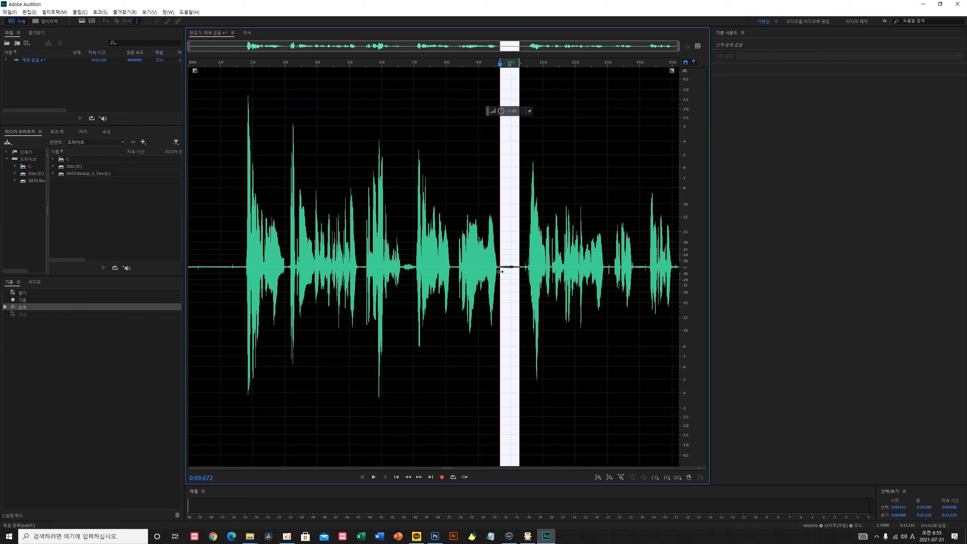
left_click(99, 12)
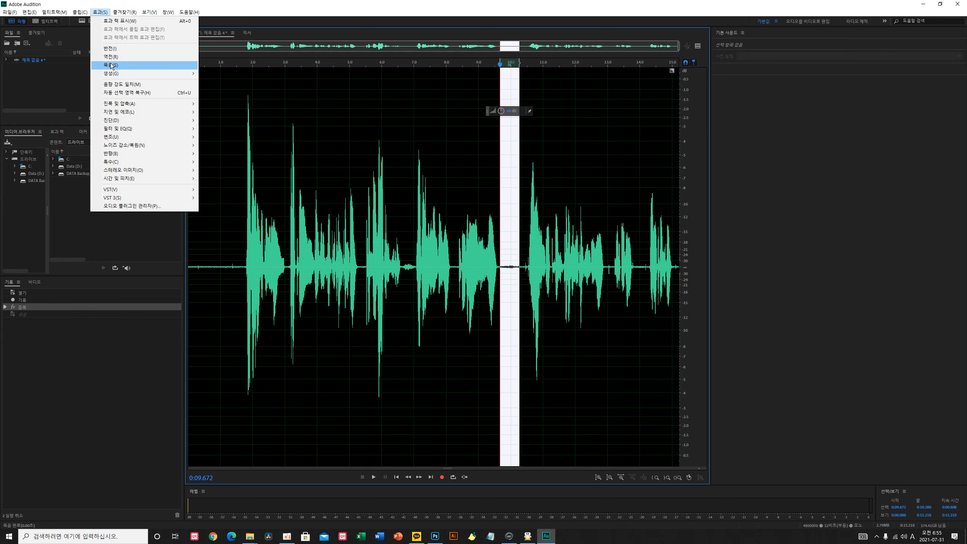
left_click(108, 9)
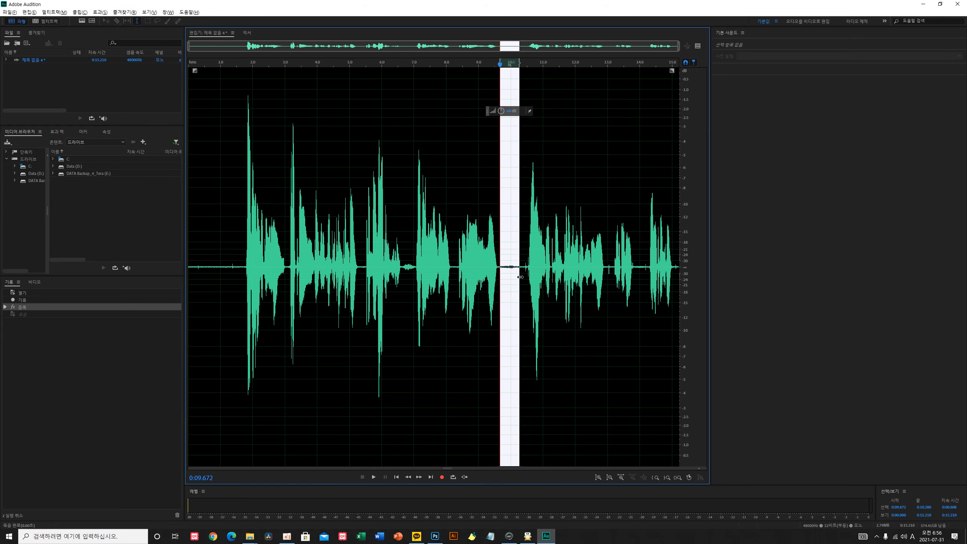
key("alt+s")
key("s")
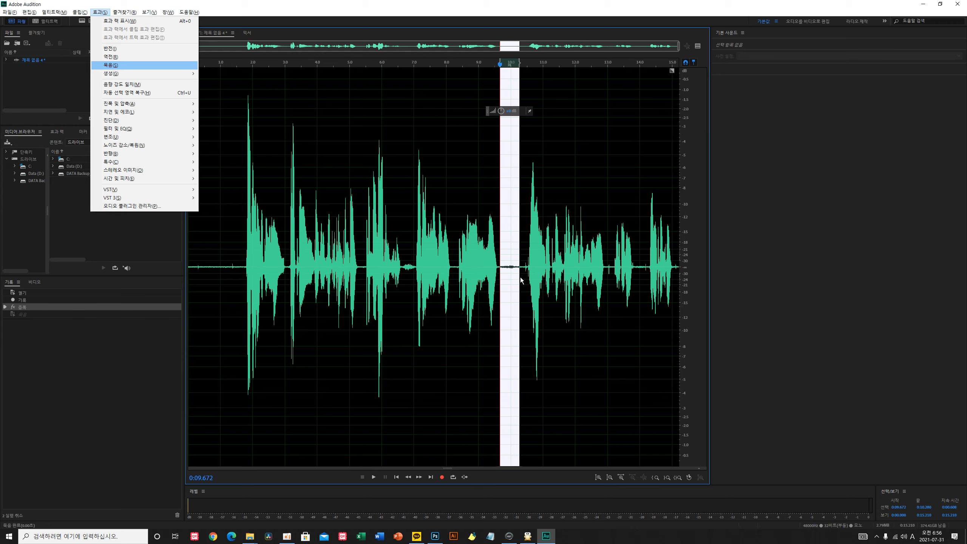
key("Return")
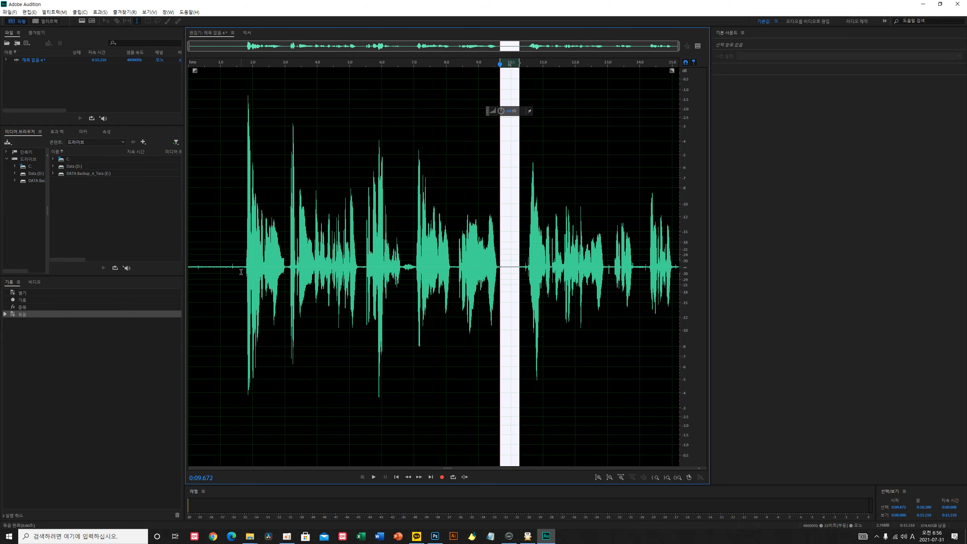
Silence the noise before the first spoken words, from the start to about 1.6 seconds, and clear the selection.
left_click_drag(241, 272, 177, 270)
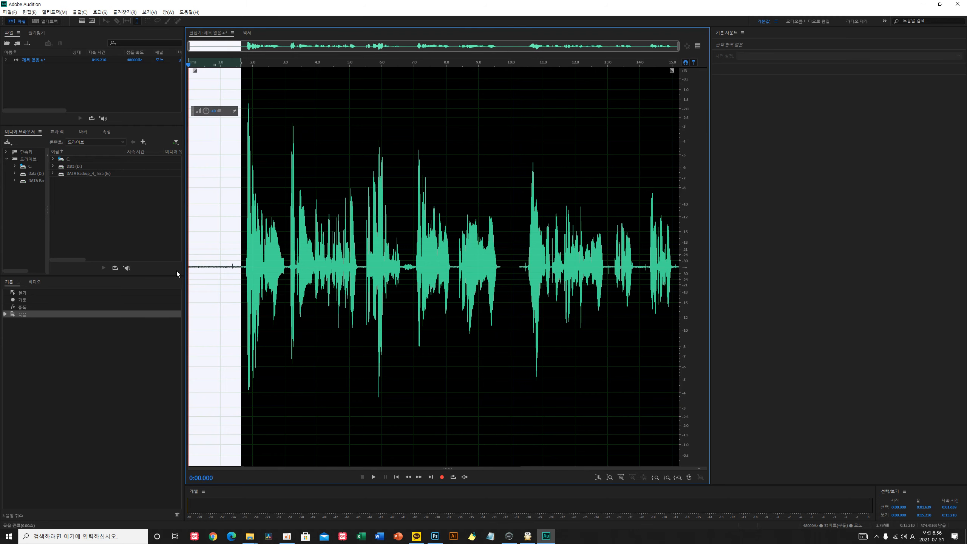
key("alt+s")
key("s")
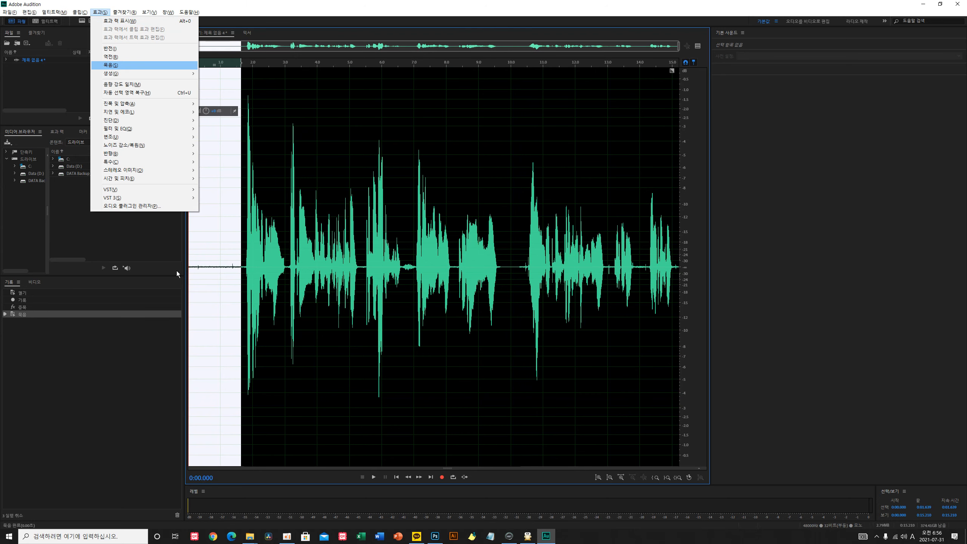
key("Return")
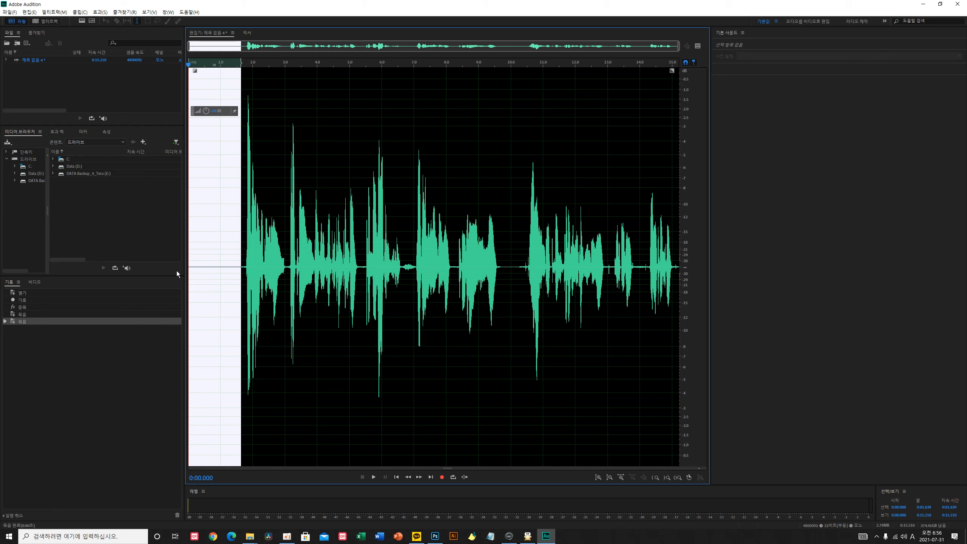
left_click(267, 230)
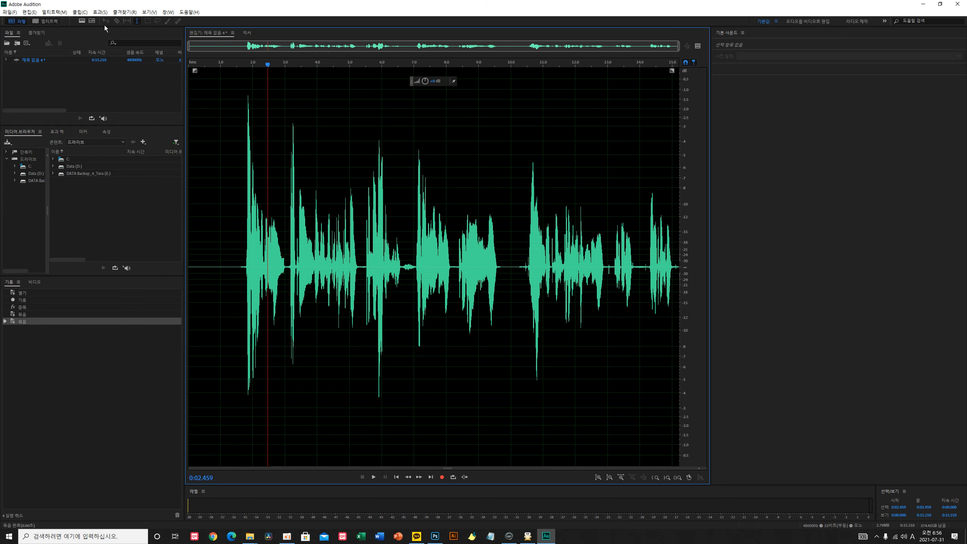
Preview the Echo effect on the recording with its default settings, then close it without applying.
left_click(99, 13)
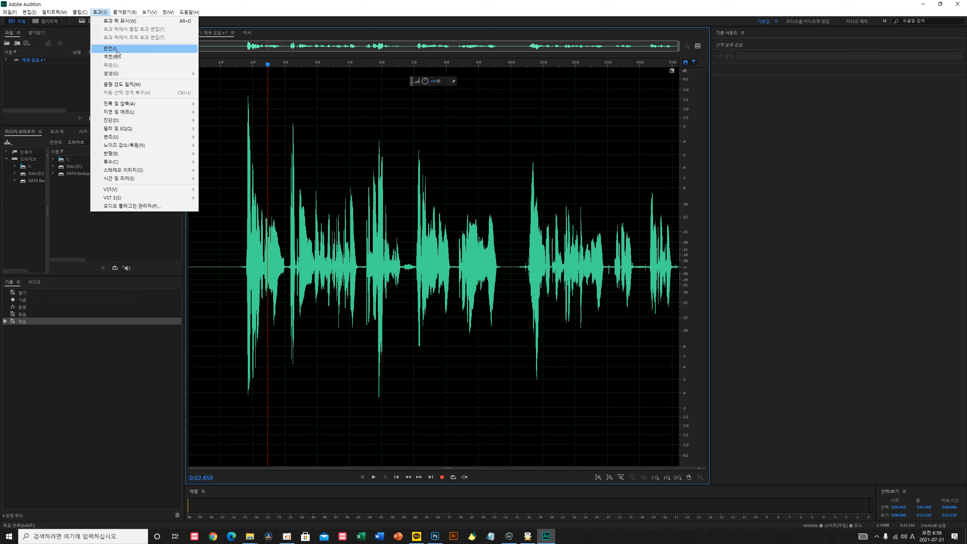
mouse_move(119, 75)
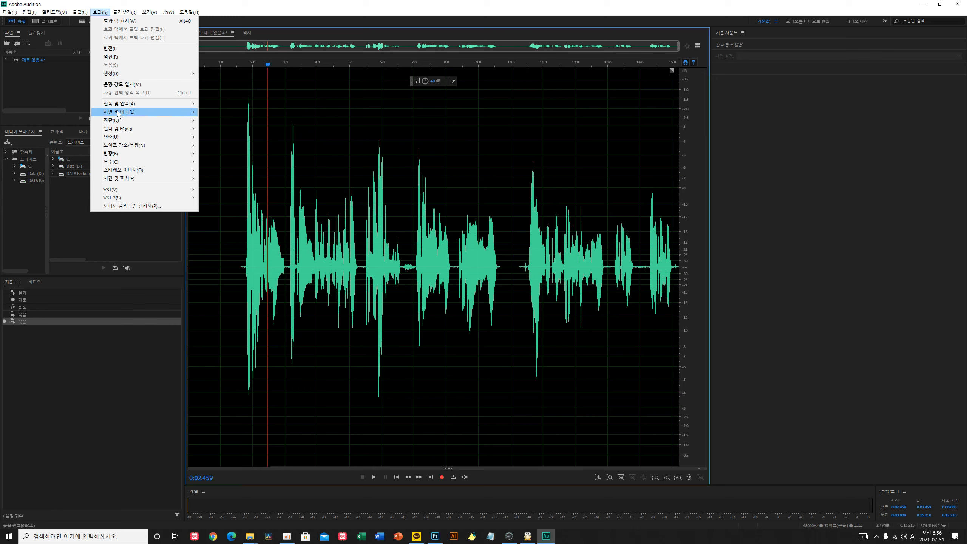
mouse_move(173, 132)
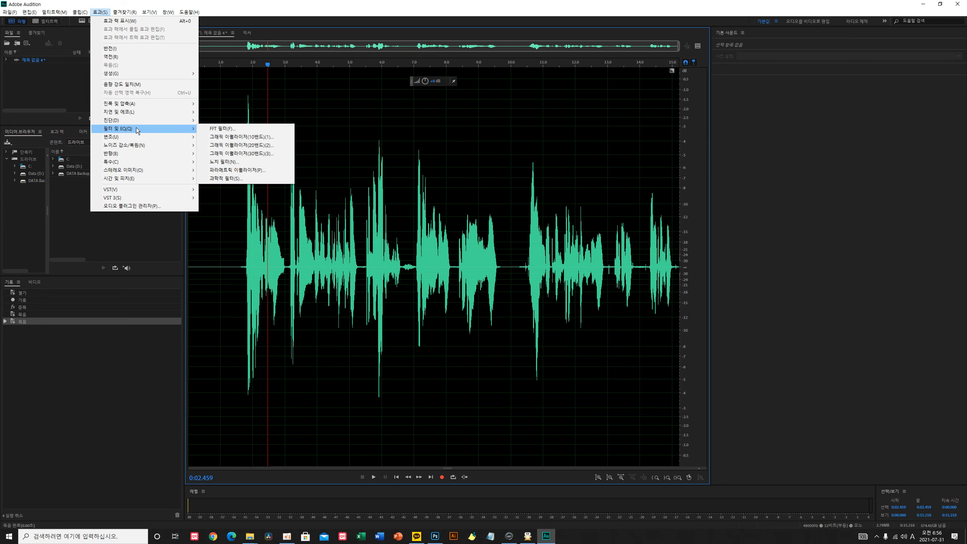
mouse_move(139, 123)
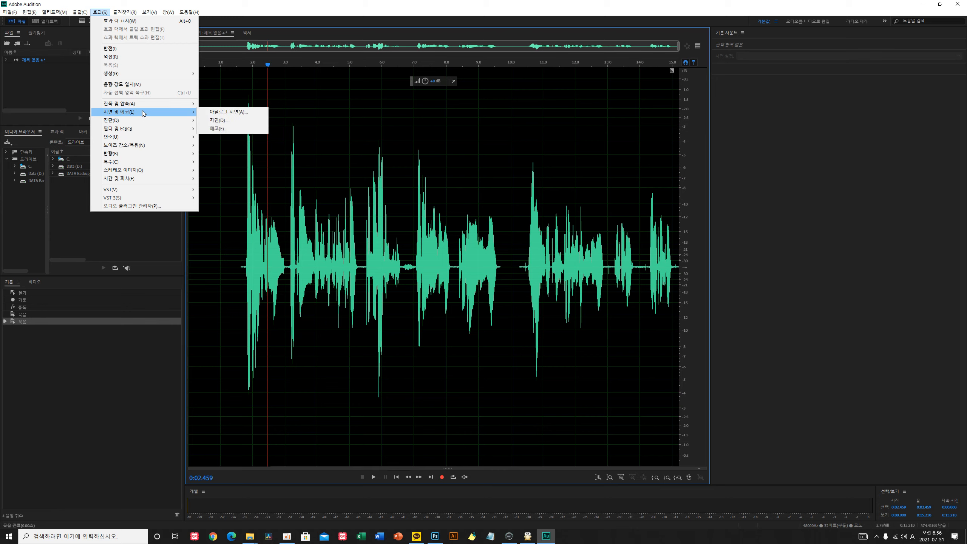
left_click(216, 129)
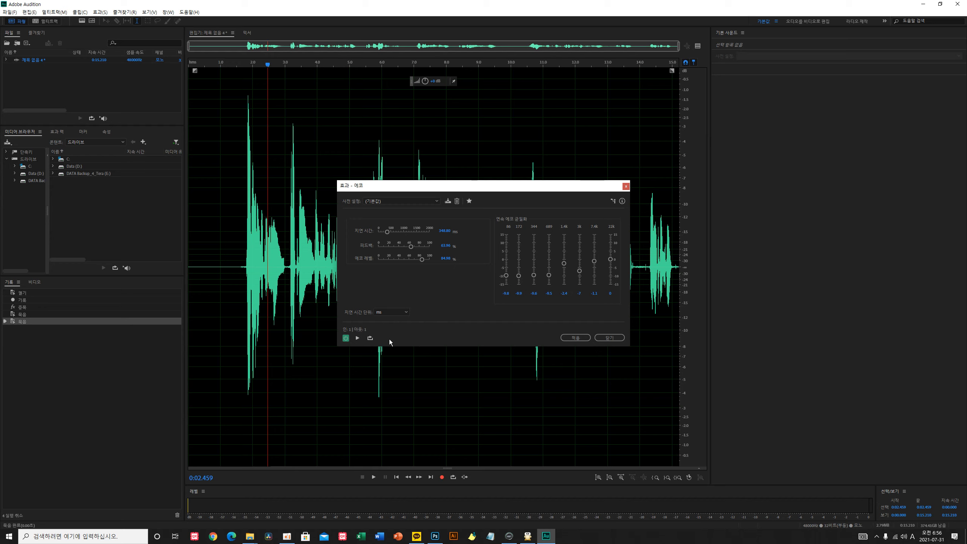
left_click(357, 337)
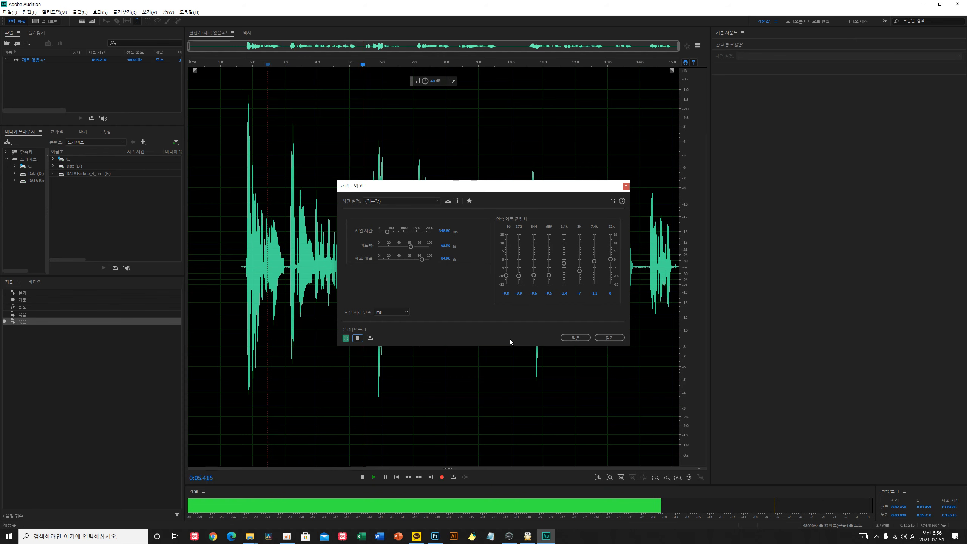
left_click(358, 339)
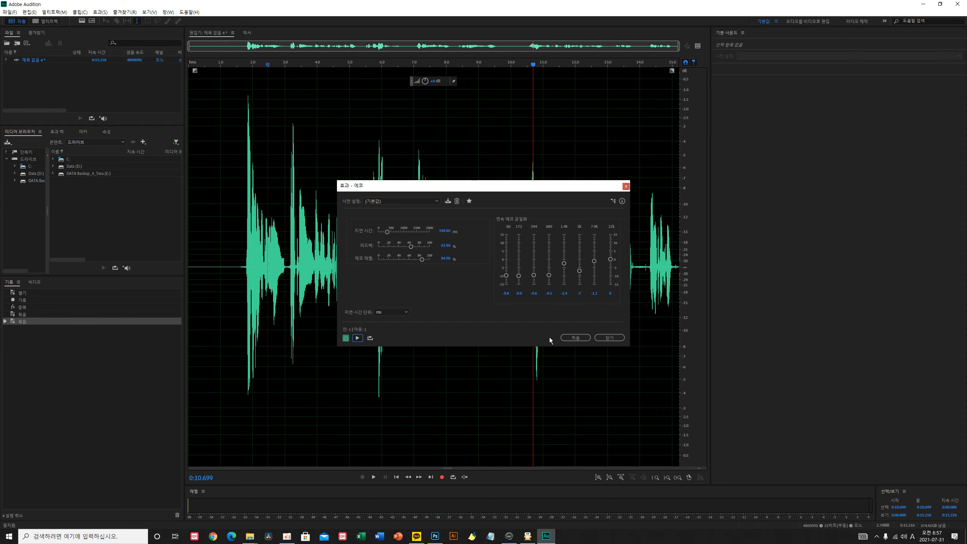
left_click(605, 338)
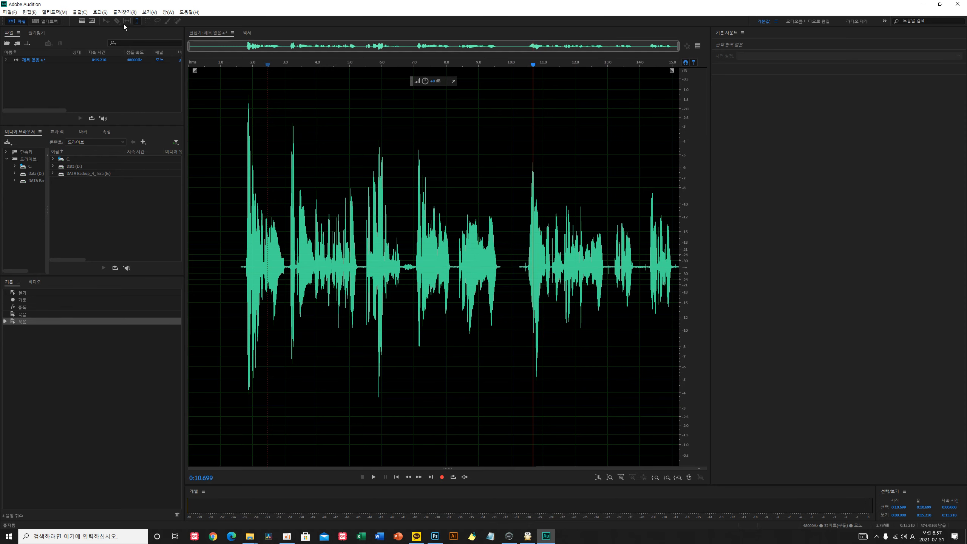
left_click(100, 12)
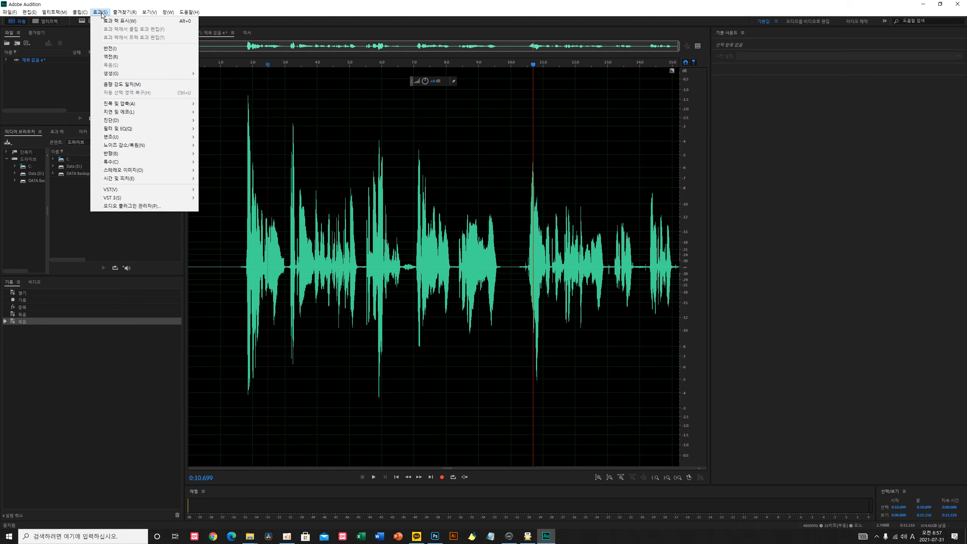
mouse_move(110, 148)
left_click(425, 116)
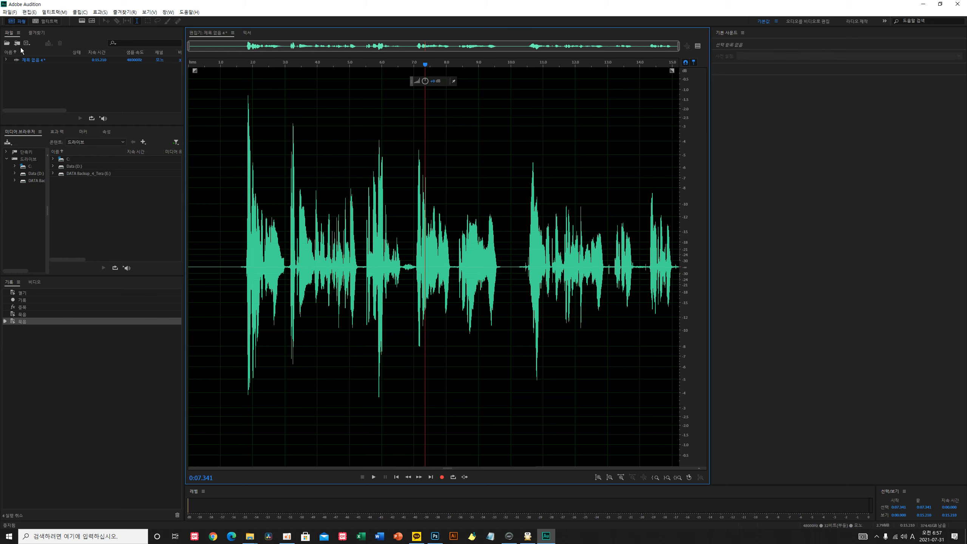
Start saving the recording with the file name 1 and the MP3 audio format.
left_click(12, 12)
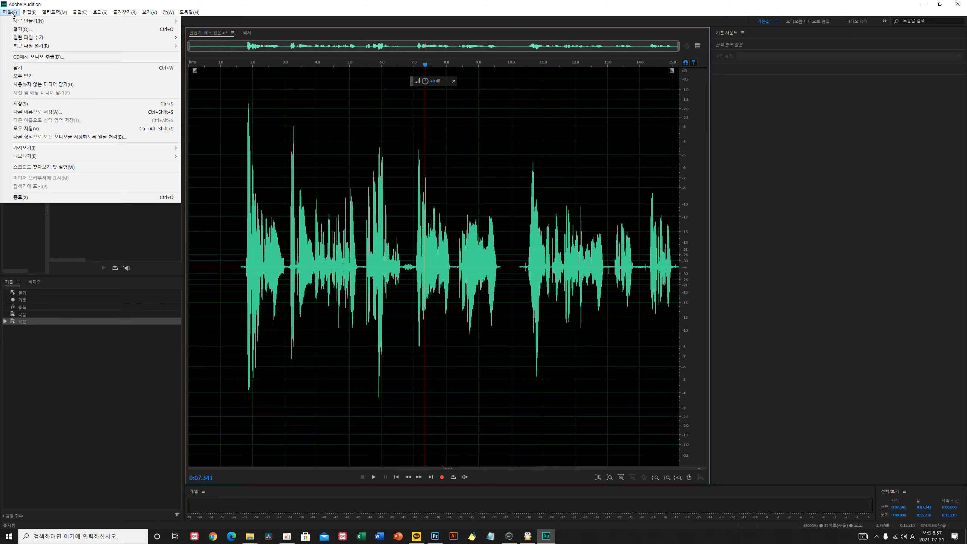
left_click(31, 105)
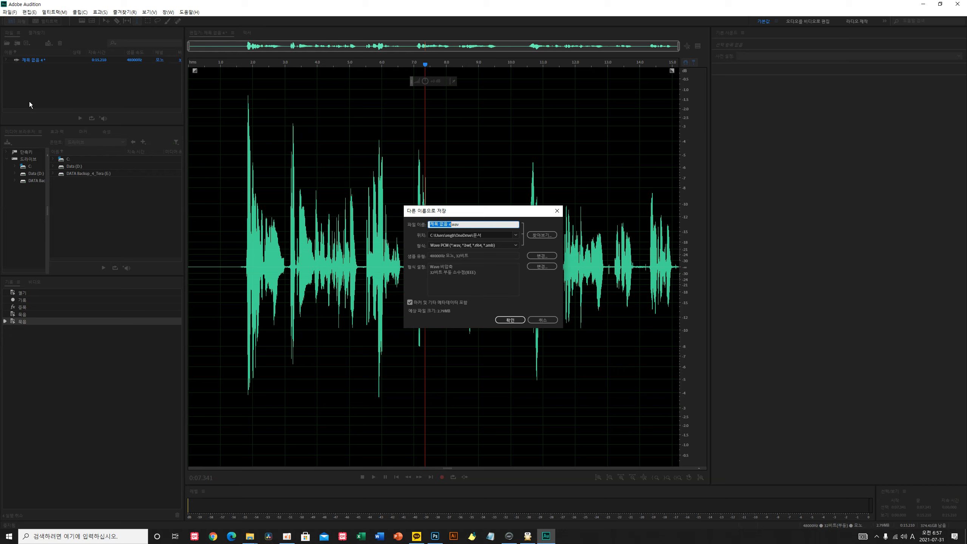
type("1")
left_click(515, 245)
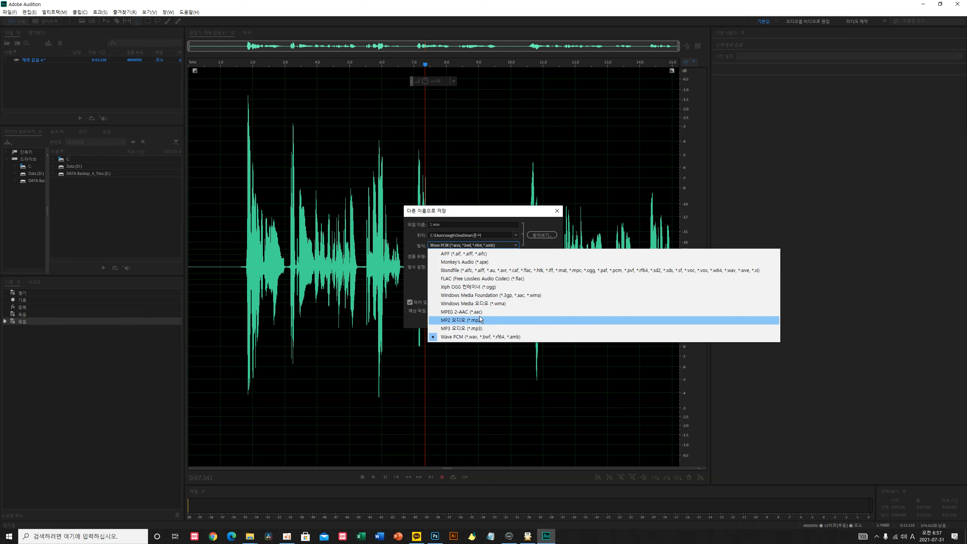
left_click(477, 328)
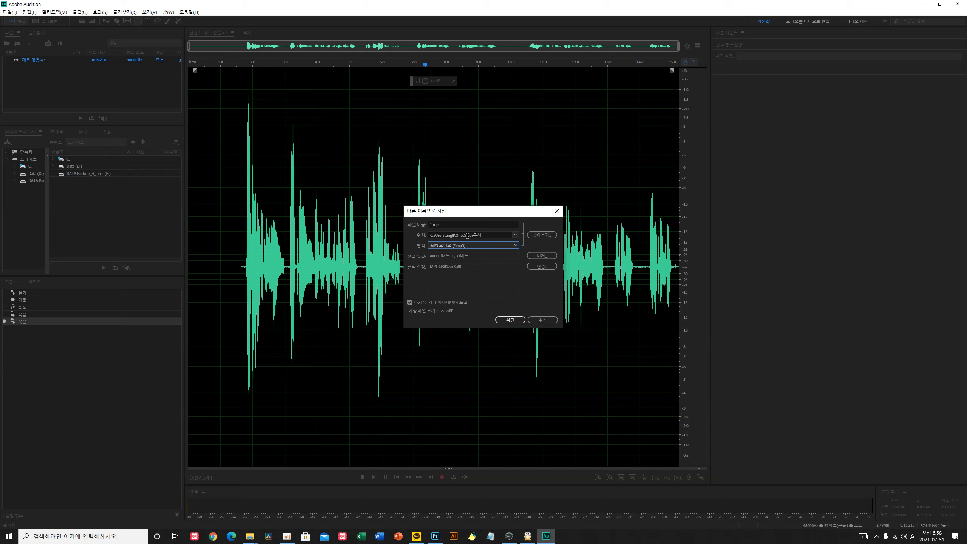
Browse to the Documents folder as the save location and create a new folder named Audtion there.
left_click(534, 236)
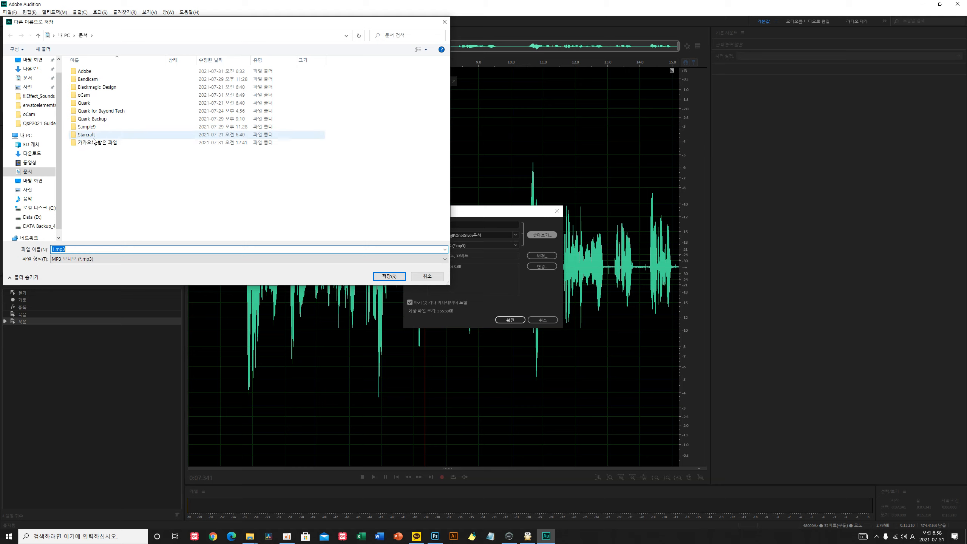
left_click(30, 79)
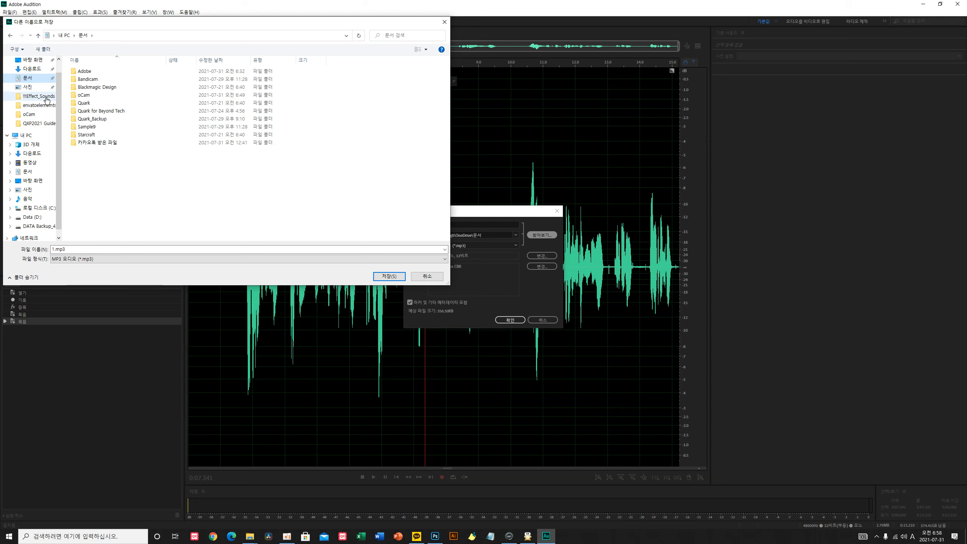
right_click(104, 166)
left_click(124, 170)
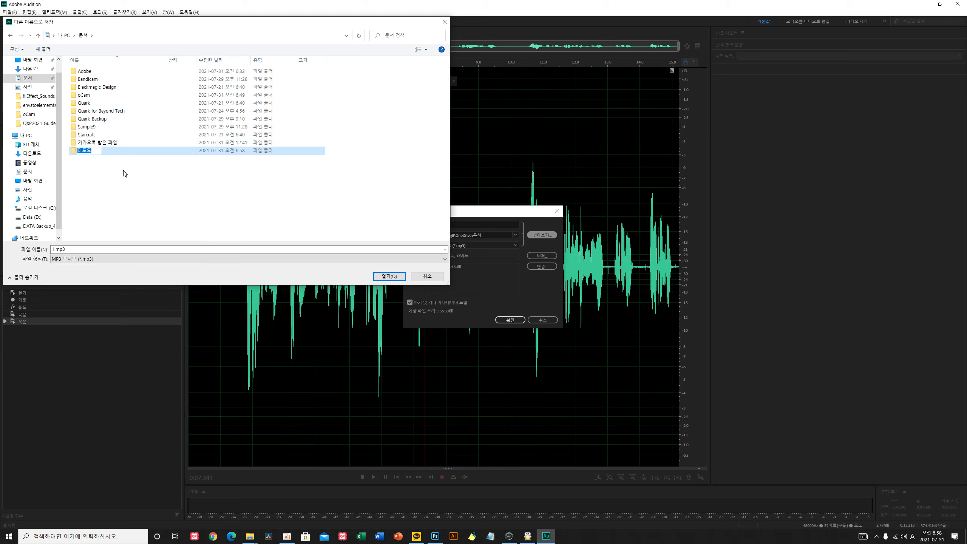
type("Audtion")
left_click(123, 169)
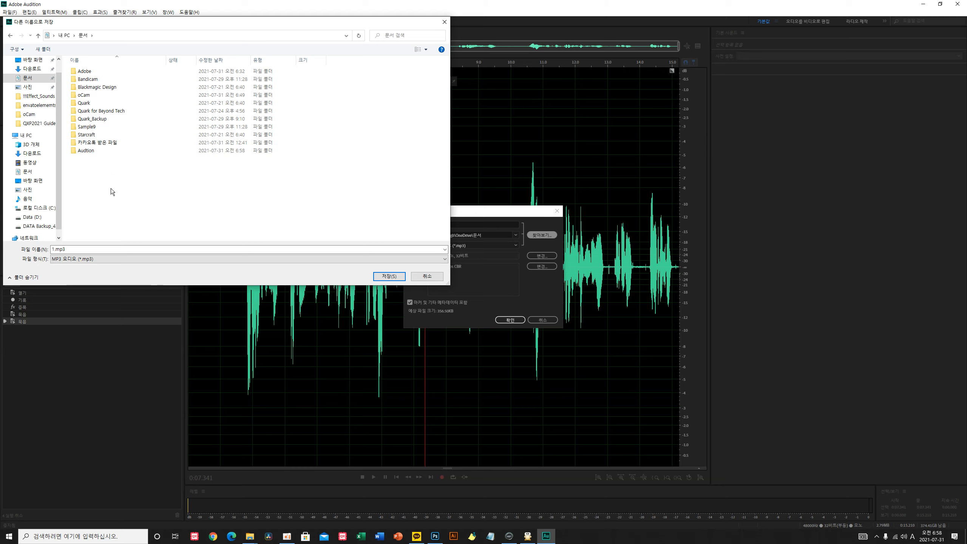
Rename the new Audtion folder to "Audtion REC" and open it as the save location.
double_click(95, 151)
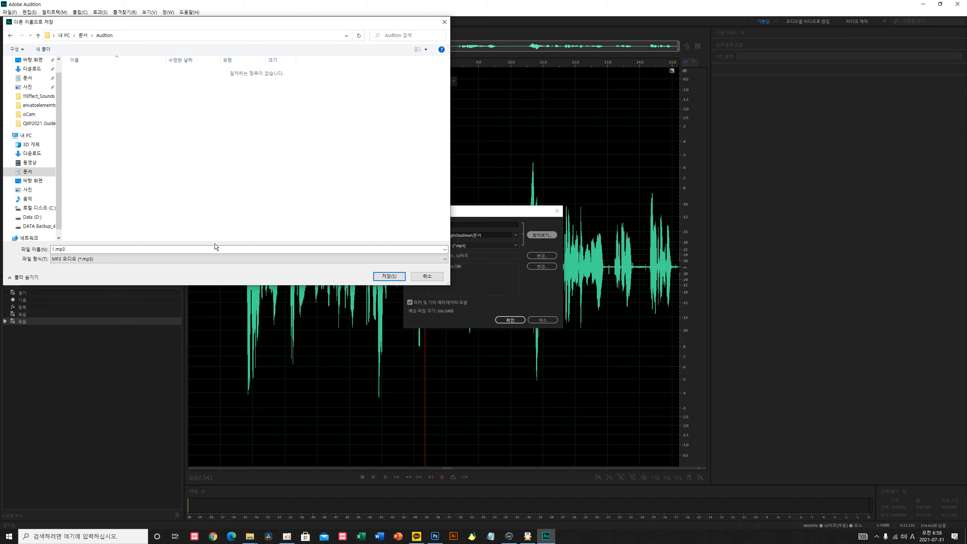
left_click(83, 36)
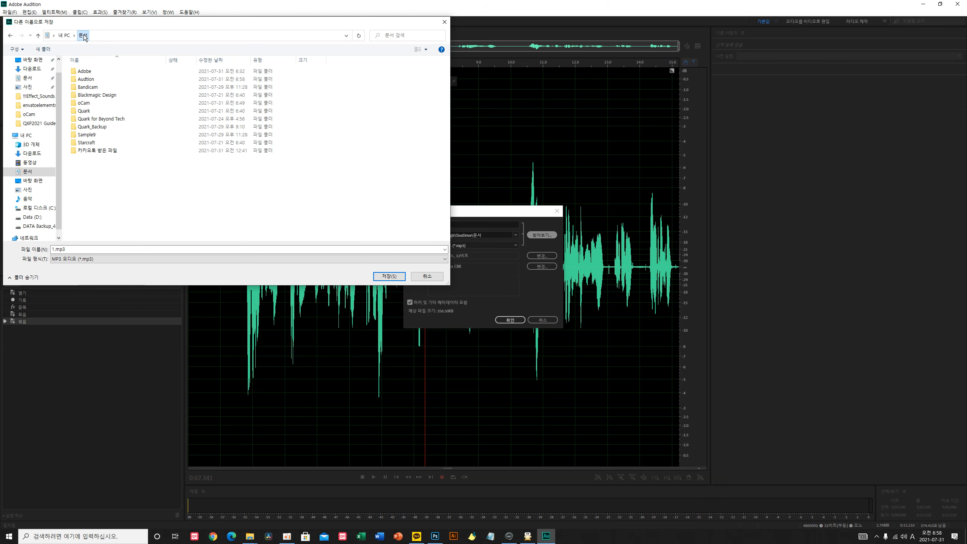
left_click(95, 79)
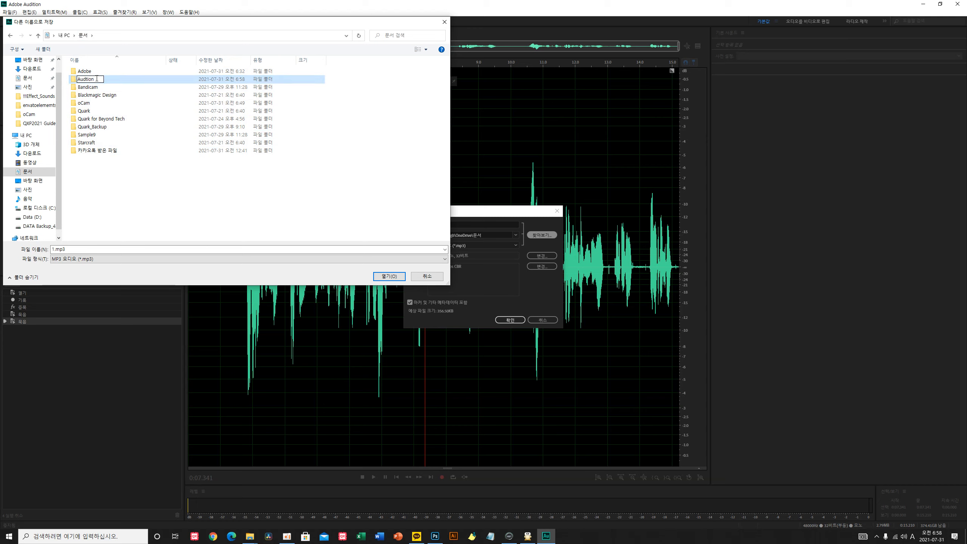
type("REC")
left_click(109, 185)
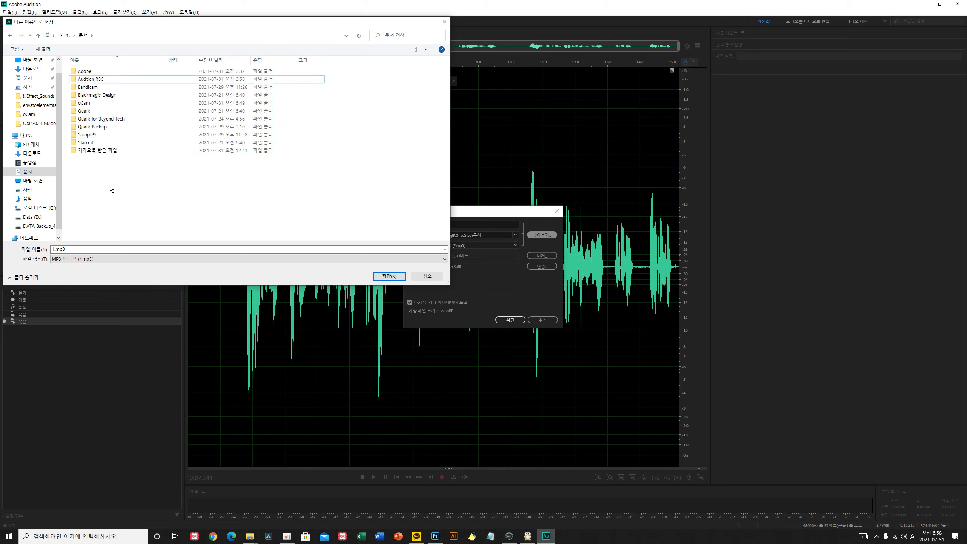
double_click(103, 79)
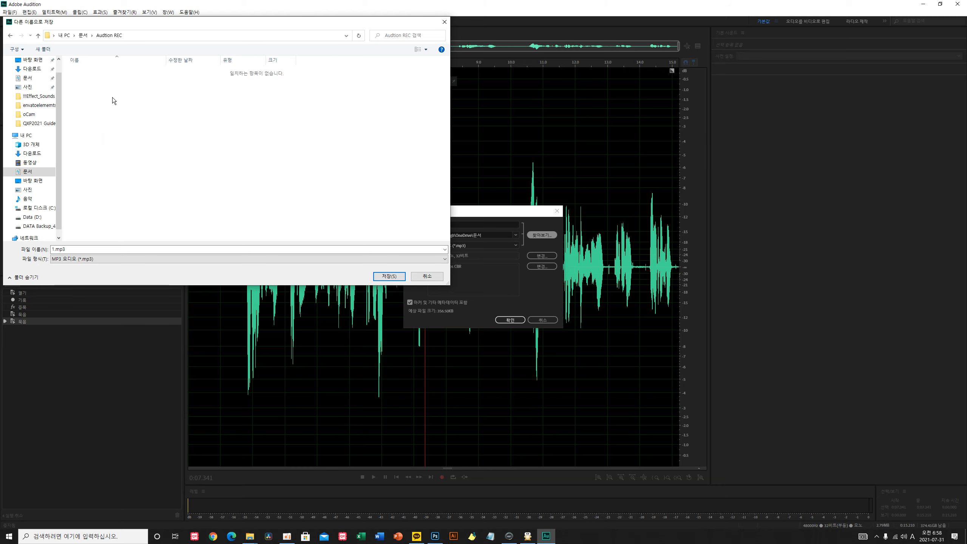
Save 1.mp3 in the Audtion REC folder, accepting the lossy compressed format.
left_click(386, 277)
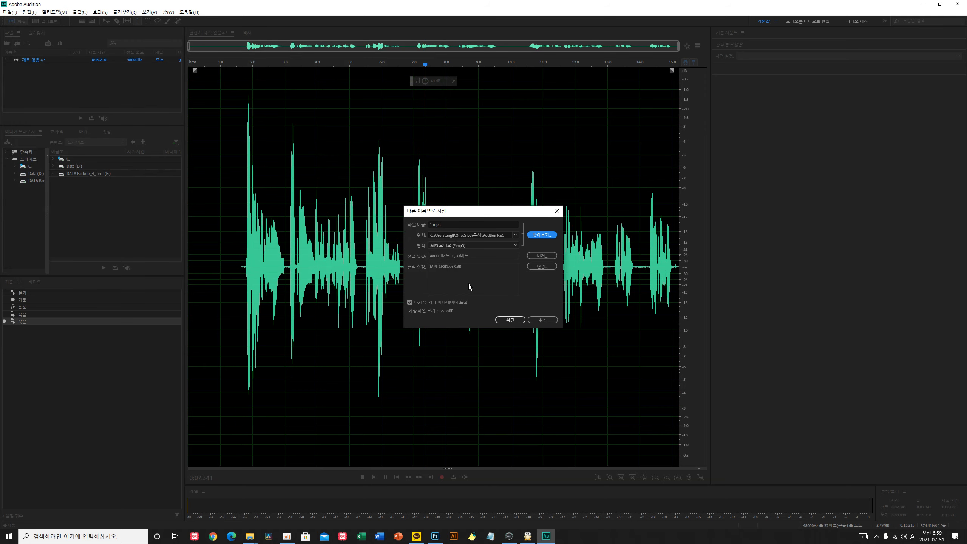
left_click(508, 320)
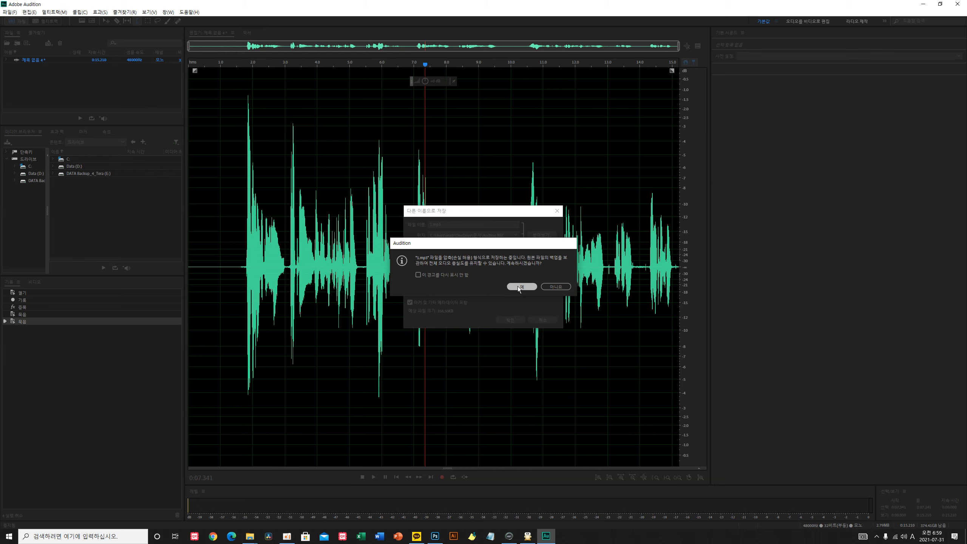
left_click(517, 285)
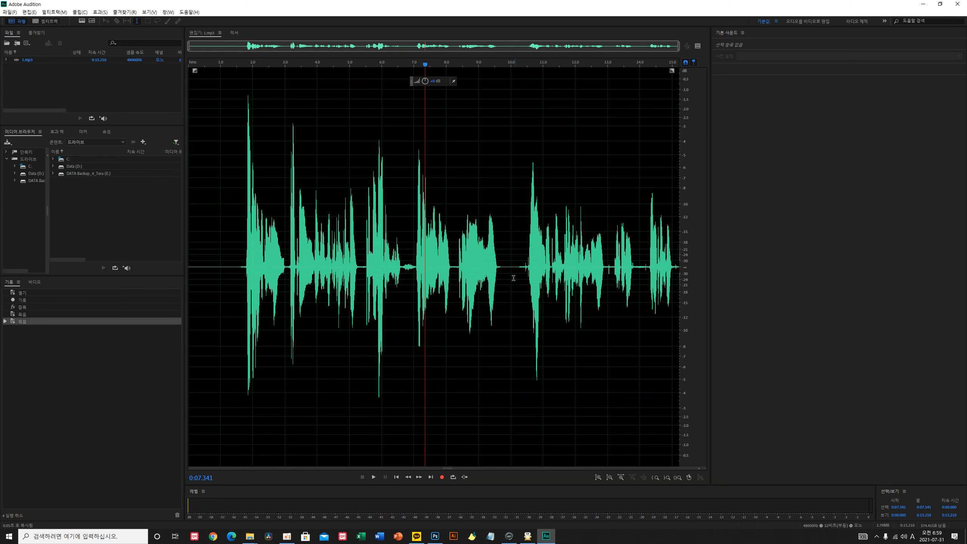